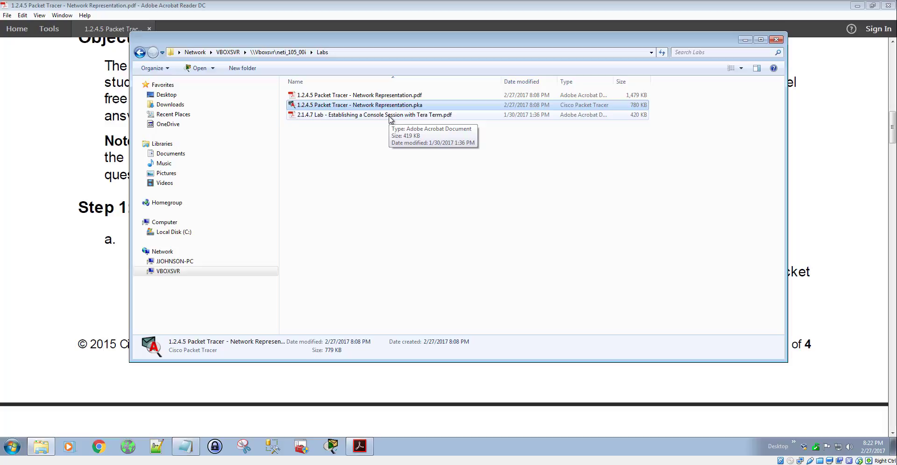
Open 1.2.4.5 Packet Tracer - Network Representation.pka and close its PT Activity instructions window
{"action": "double_click", "coordinate": [334, 106]}
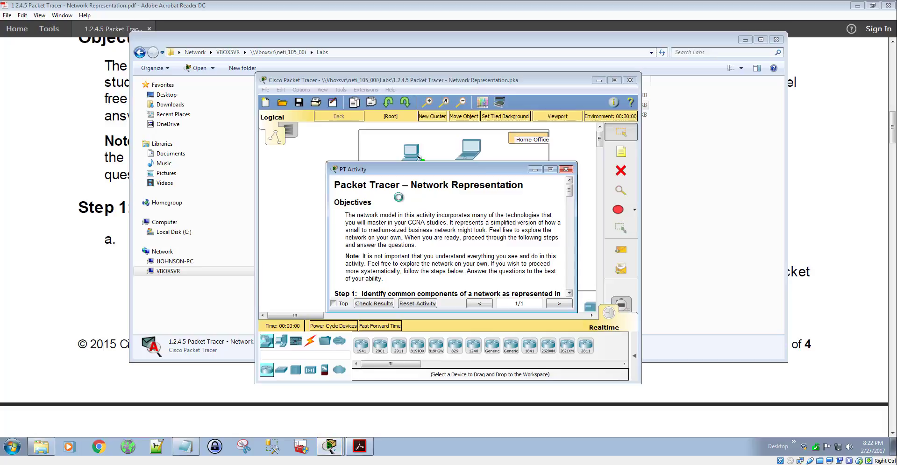
{"action": "left_click", "coordinate": [569, 170]}
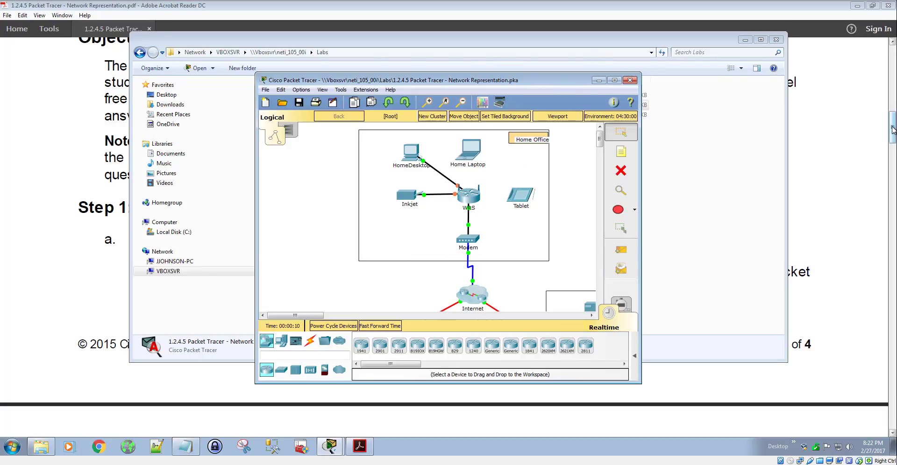
{"action": "left_click_drag", "start_coordinate": [893, 127], "coordinate": [893, 74]}
Scroll the lab PDF past the topology diagram down to the Objectives and Step 1
{"action": "scroll", "coordinate": [484, 225], "scroll_direction": "down", "scroll_amount": 3}
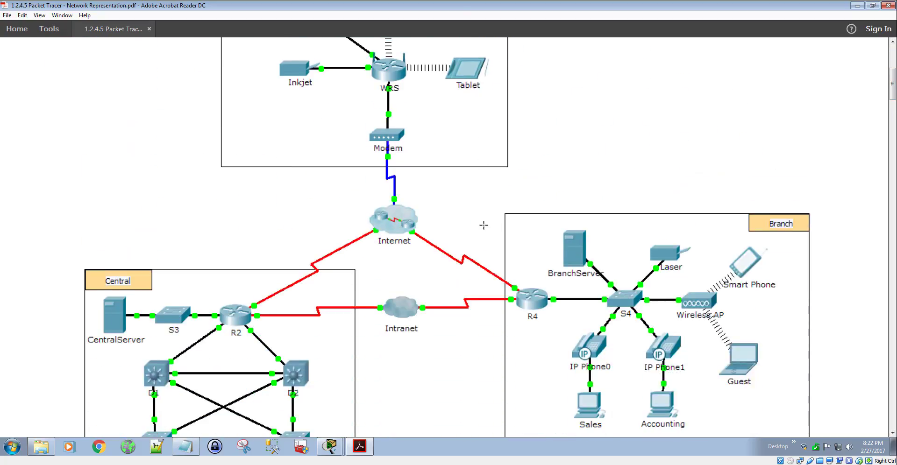
{"action": "scroll", "coordinate": [449, 248], "scroll_direction": "down", "scroll_amount": 6}
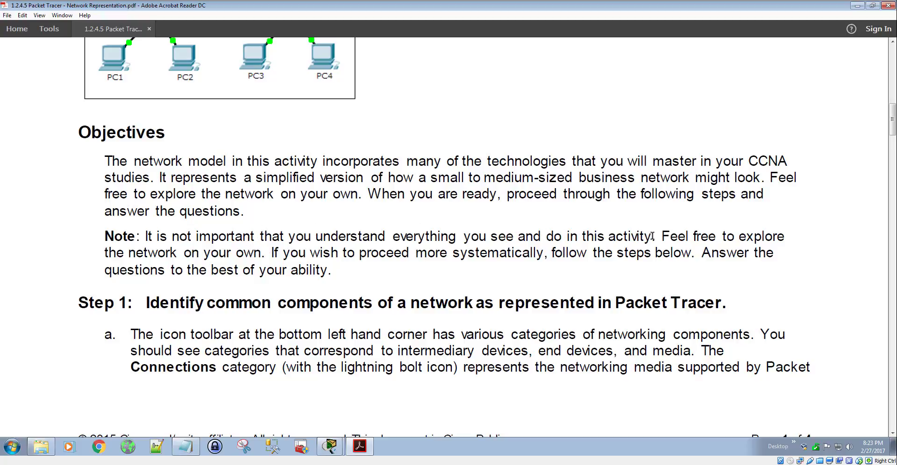
Read the Note and continue through Step 1a to the page 1 footer
{"action": "left_click_drag", "start_coordinate": [655, 236], "coordinate": [145, 236]}
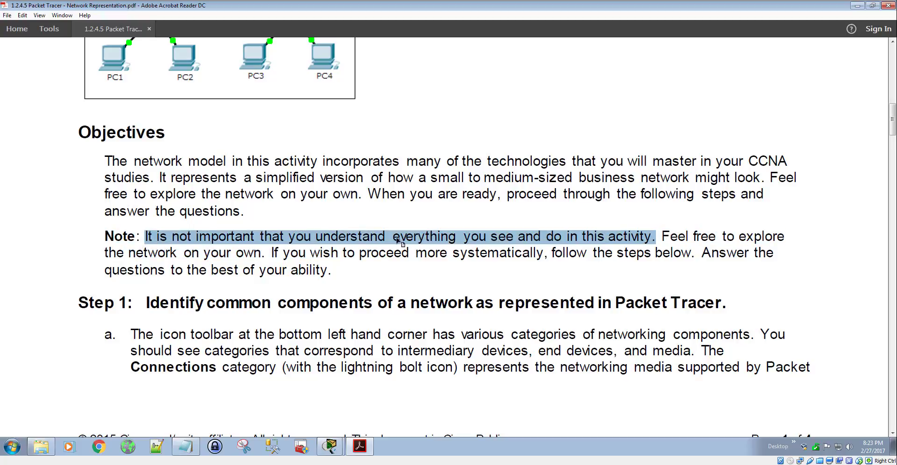
{"action": "left_click", "coordinate": [359, 253]}
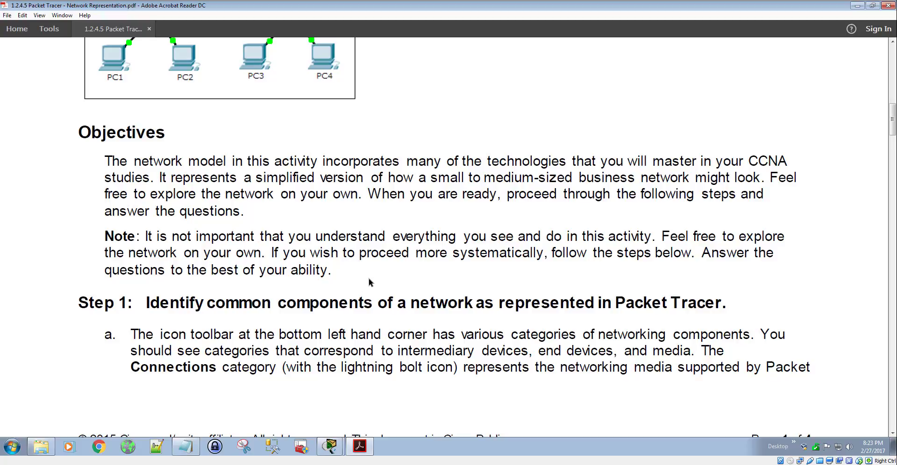
{"action": "scroll", "coordinate": [351, 275], "scroll_direction": "down", "scroll_amount": 4}
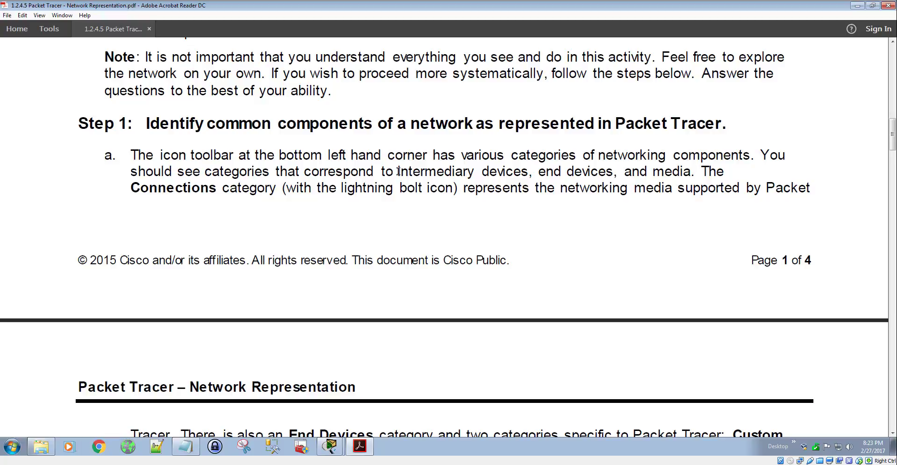
{"action": "left_click_drag", "start_coordinate": [398, 171], "coordinate": [475, 170]}
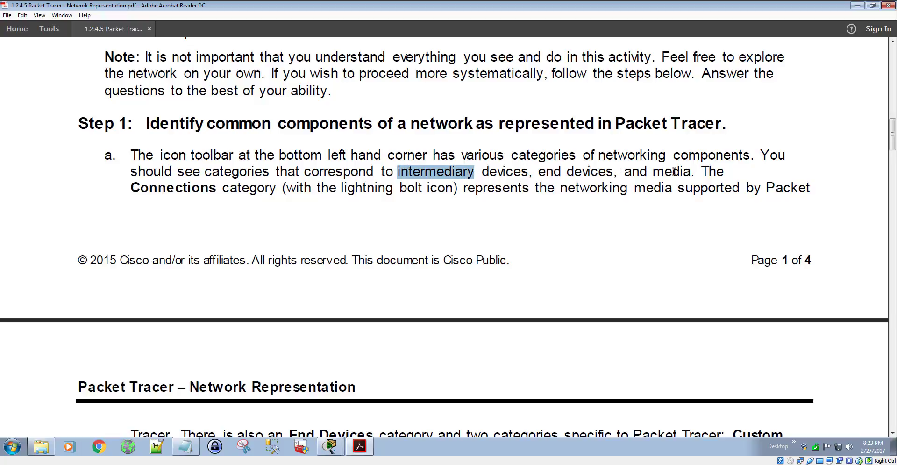
{"action": "left_click_drag", "start_coordinate": [701, 171], "coordinate": [416, 171]}
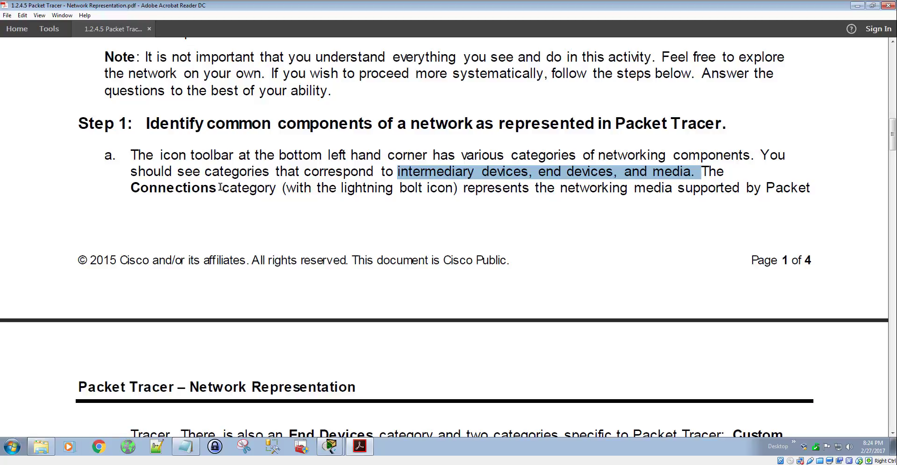
{"action": "left_click_drag", "start_coordinate": [277, 188], "coordinate": [809, 191]}
Read page 2's Step 1 questions b–f, marking the Packet Tracer category names, down to Step 2
{"action": "scroll", "coordinate": [472, 200], "scroll_direction": "down", "scroll_amount": 3}
{"action": "scroll", "coordinate": [471, 200], "scroll_direction": "down", "scroll_amount": 3}
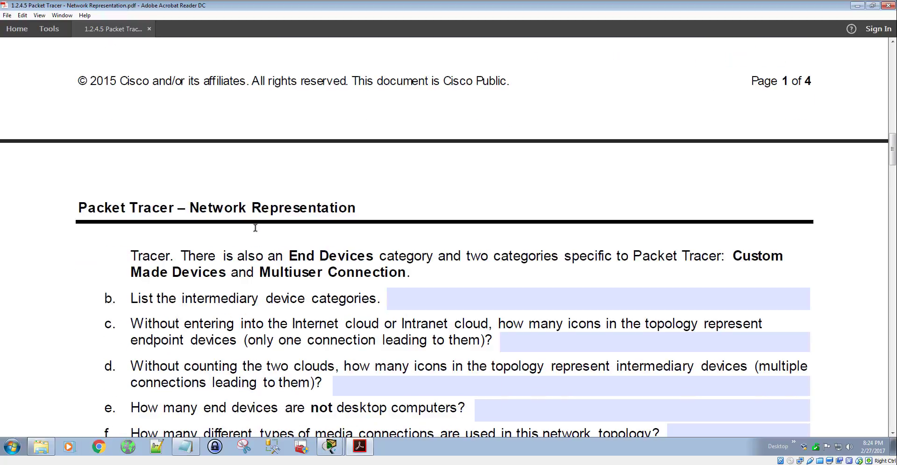
{"action": "left_click_drag", "start_coordinate": [197, 257], "coordinate": [384, 249]}
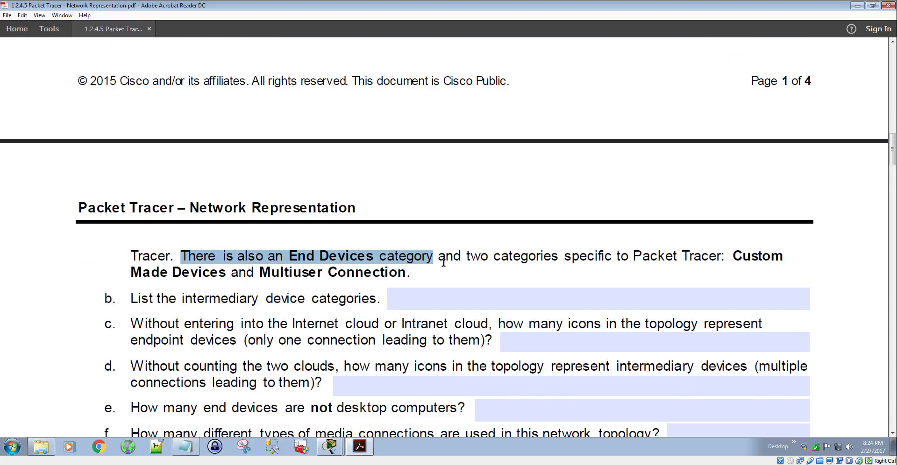
{"action": "scroll", "coordinate": [444, 263], "scroll_direction": "down", "scroll_amount": 2}
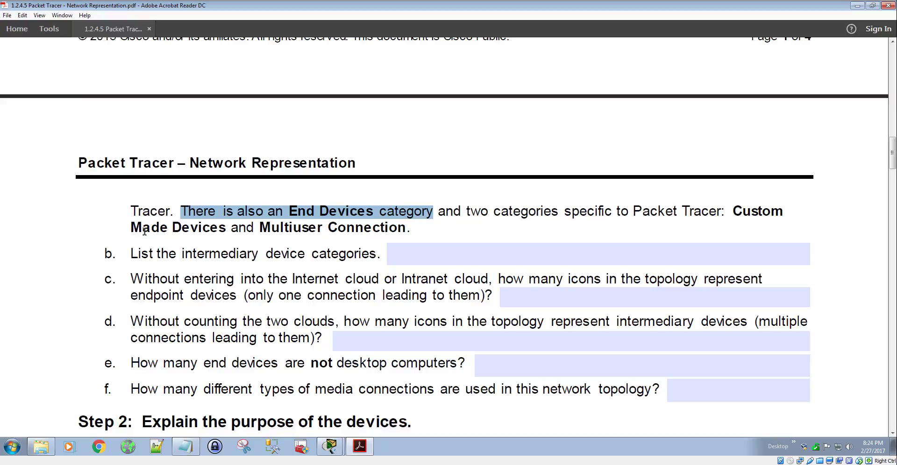
{"action": "left_click_drag", "start_coordinate": [145, 232], "coordinate": [255, 229]}
{"action": "left_click", "coordinate": [337, 218]}
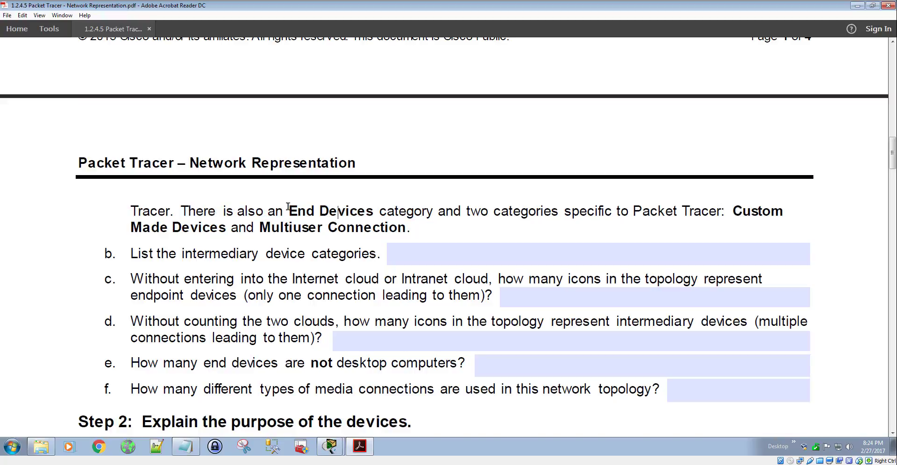
{"action": "scroll", "coordinate": [140, 183], "scroll_direction": "down", "scroll_amount": 3}
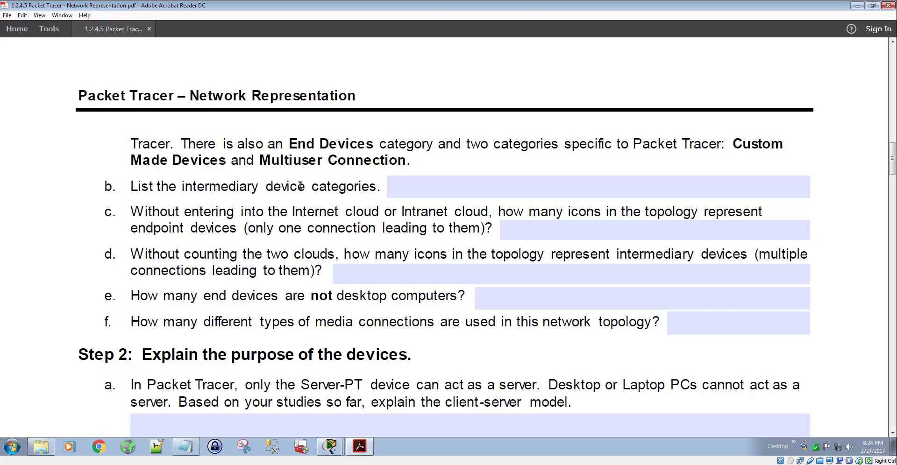
Switch back to the Packet Tracer lab window from the taskbar and maximize it
{"action": "mouse_move", "coordinate": [330, 446]}
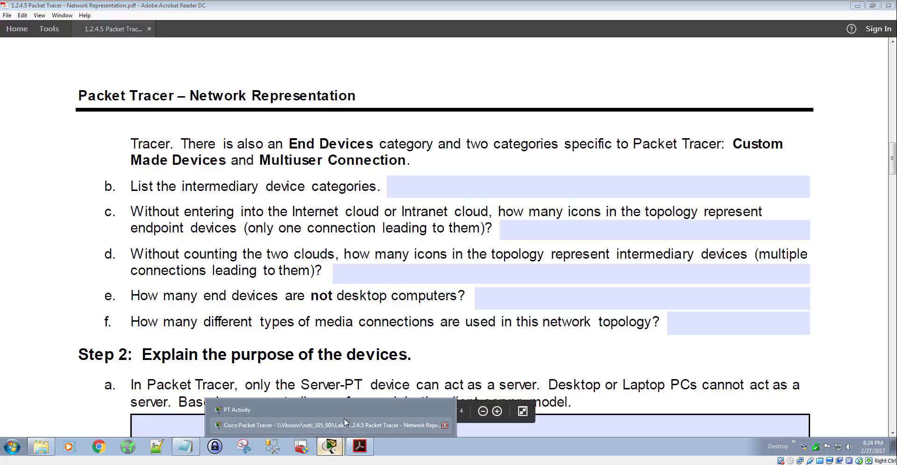
{"action": "left_click", "coordinate": [421, 424]}
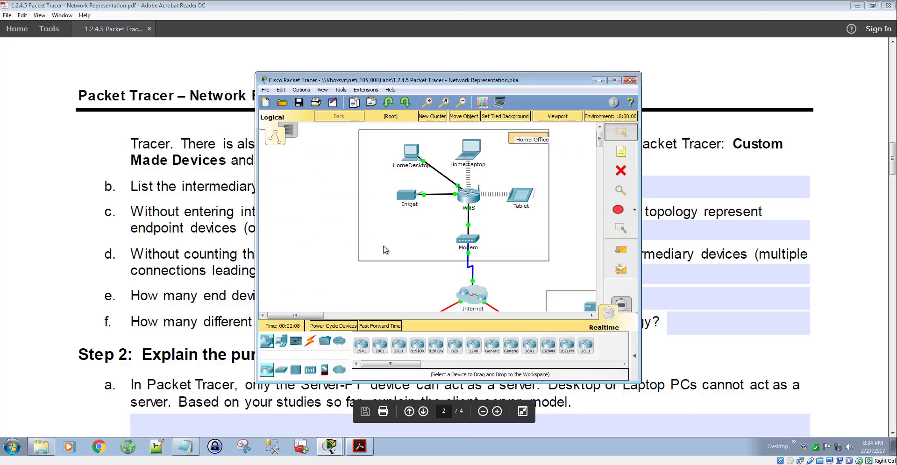
{"action": "left_click", "coordinate": [615, 80]}
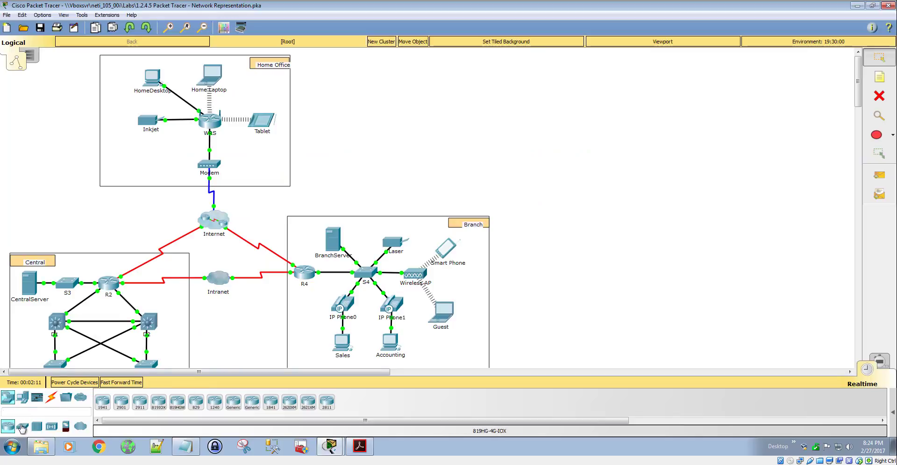
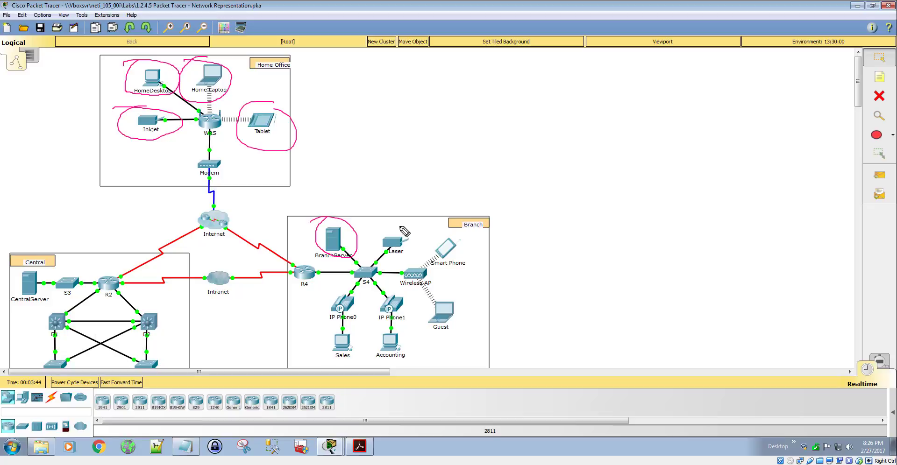
Circle Laser, Smart Phone and Guest as end devices, plus router R4, with the pen
{"action": "mouse_move", "coordinate": [435, 292]}
{"action": "left_mouse_down"}
{"action": "mouse_move", "coordinate": [468, 339]}
{"action": "mouse_move", "coordinate": [415, 330]}
{"action": "left_mouse_up"}
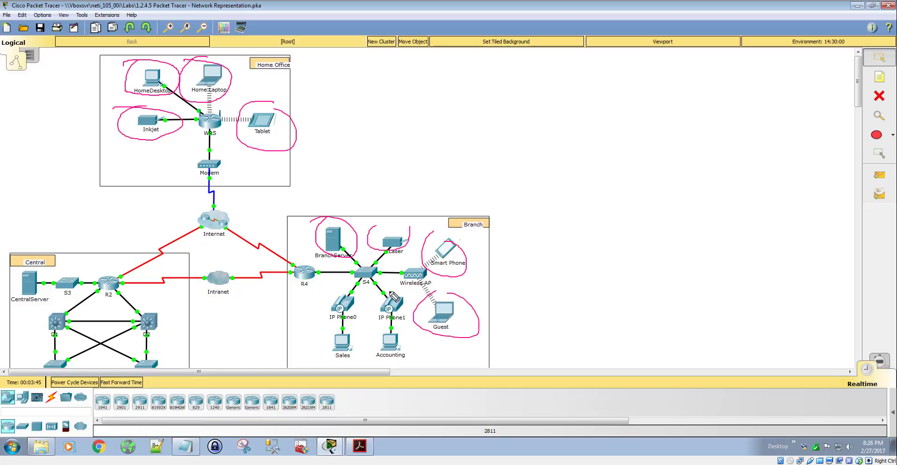
{"action": "left_click_drag", "start_coordinate": [407, 289], "coordinate": [422, 288]}
{"action": "mouse_move", "coordinate": [299, 293]}
{"action": "left_mouse_down"}
{"action": "mouse_move", "coordinate": [318, 293]}
{"action": "mouse_move", "coordinate": [325, 259]}
{"action": "mouse_move", "coordinate": [282, 258]}
{"action": "mouse_move", "coordinate": [279, 289]}
{"action": "mouse_move", "coordinate": [300, 293]}
{"action": "left_mouse_up"}
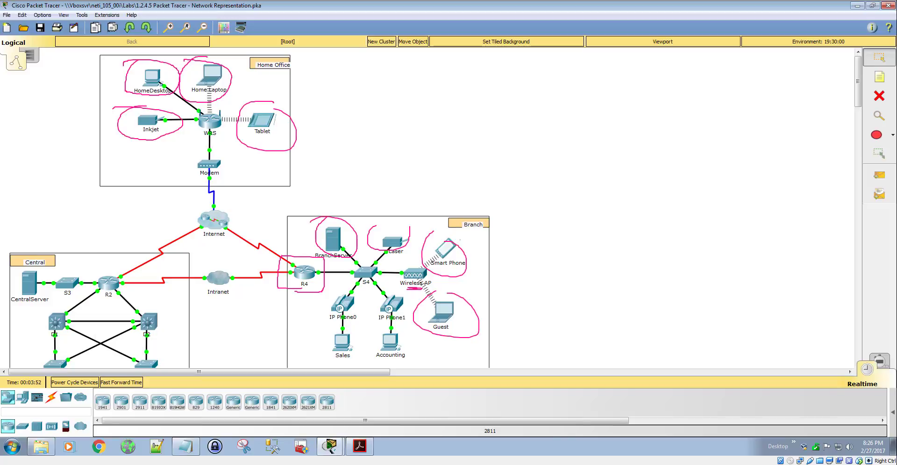
Erase all pen marks from the topology and return to the PDF worksheet
{"action": "key", "text": "Escape"}
{"action": "scroll", "coordinate": [374, 246], "scroll_direction": "down", "scroll_amount": 2}
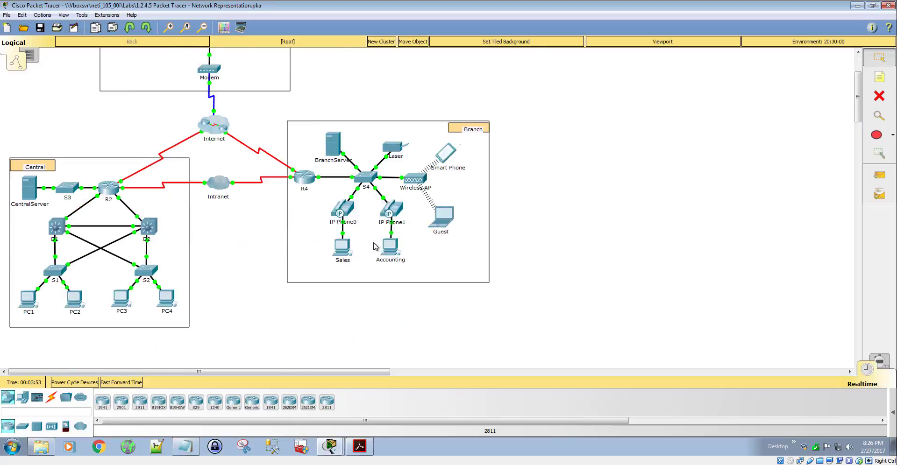
{"action": "scroll", "coordinate": [374, 247], "scroll_direction": "up", "scroll_amount": 1}
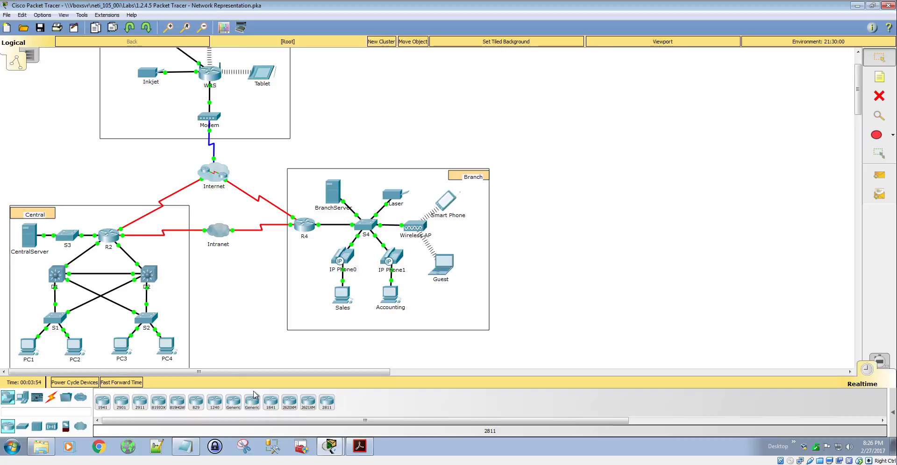
{"action": "left_click", "coordinate": [359, 446]}
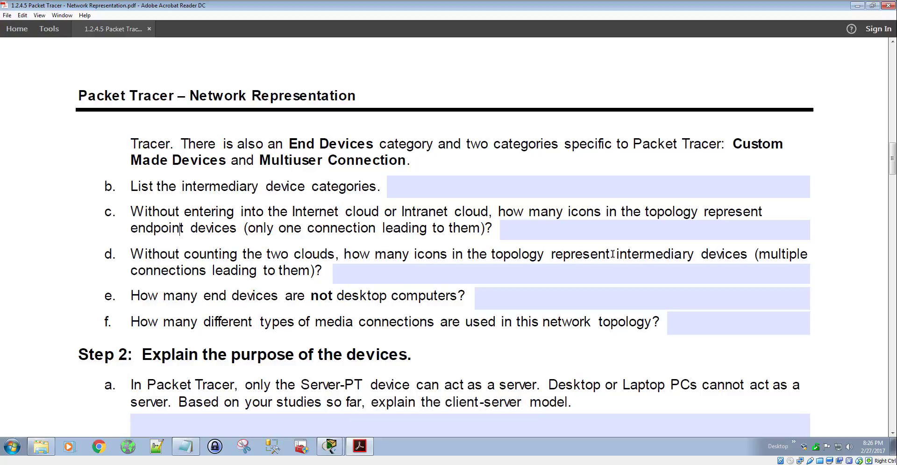
Highlight 'intermediary devices' in question d and focus its answer field
{"action": "left_click_drag", "start_coordinate": [612, 255], "coordinate": [720, 253]}
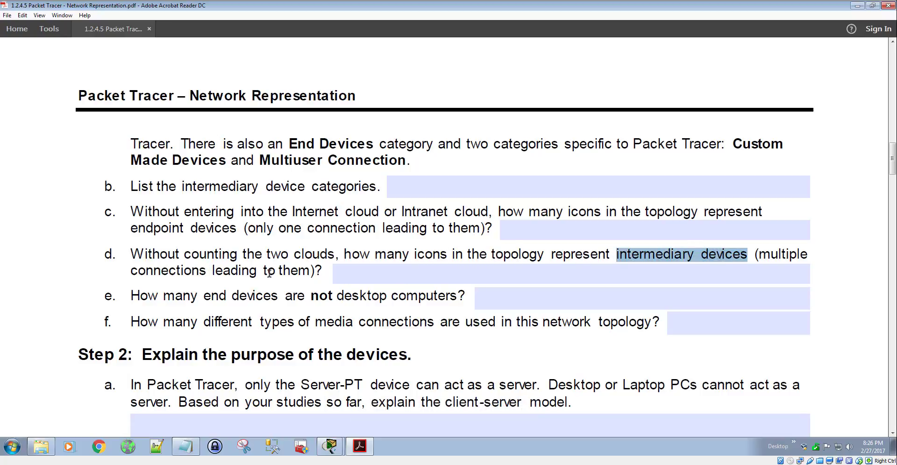
{"action": "left_click", "coordinate": [316, 258]}
{"action": "scroll", "coordinate": [410, 255], "scroll_direction": "down", "scroll_amount": 2}
{"action": "left_click", "coordinate": [394, 221]}
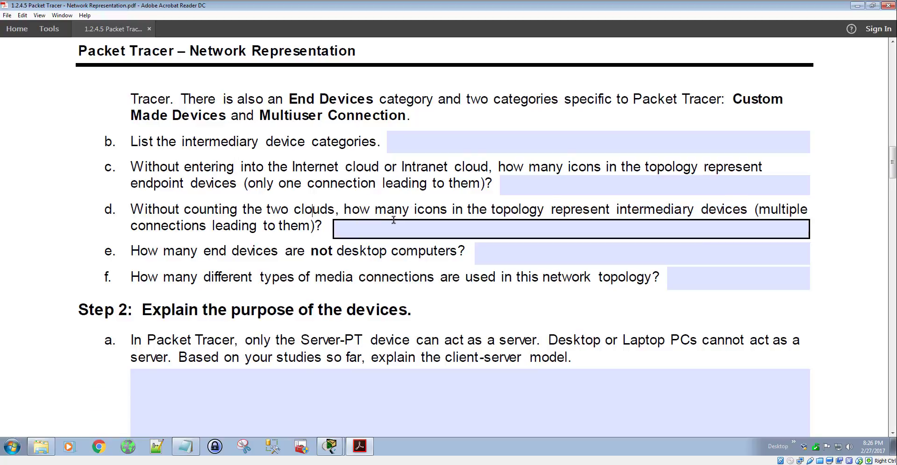
Bring the Packet Tracer topology forward, restore it, and snap it to the right half
{"action": "mouse_move", "coordinate": [330, 447]}
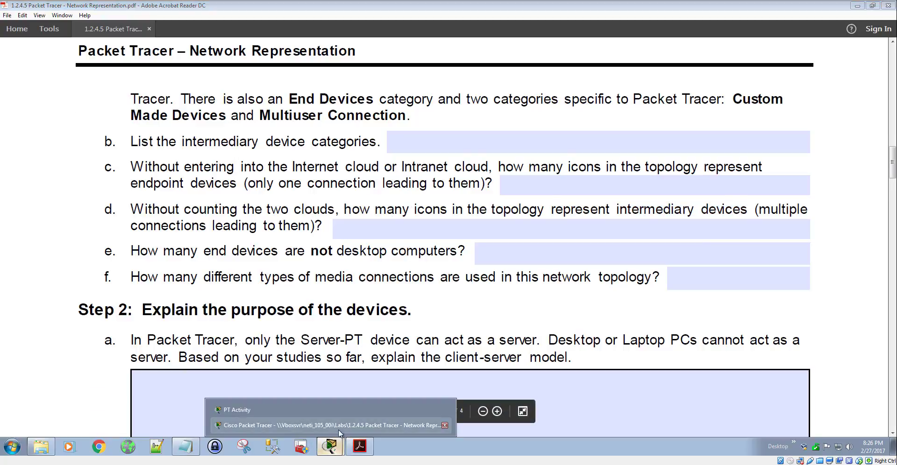
{"action": "left_click", "coordinate": [327, 428]}
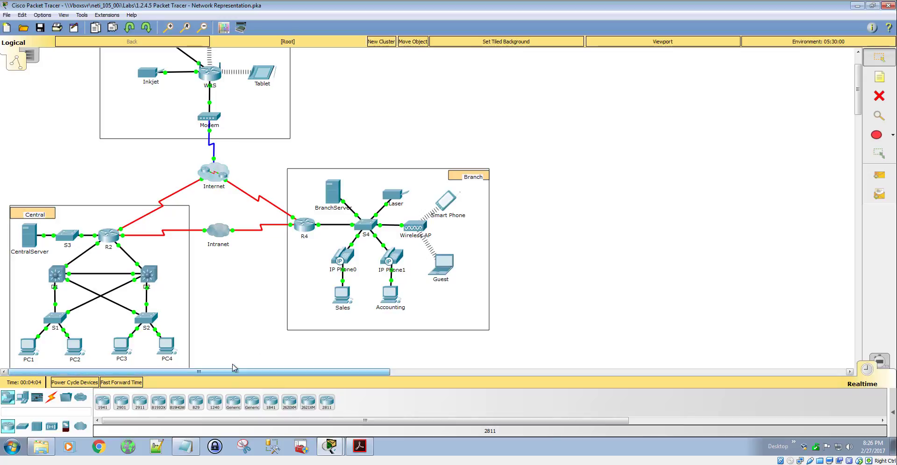
{"action": "left_click", "coordinate": [872, 5]}
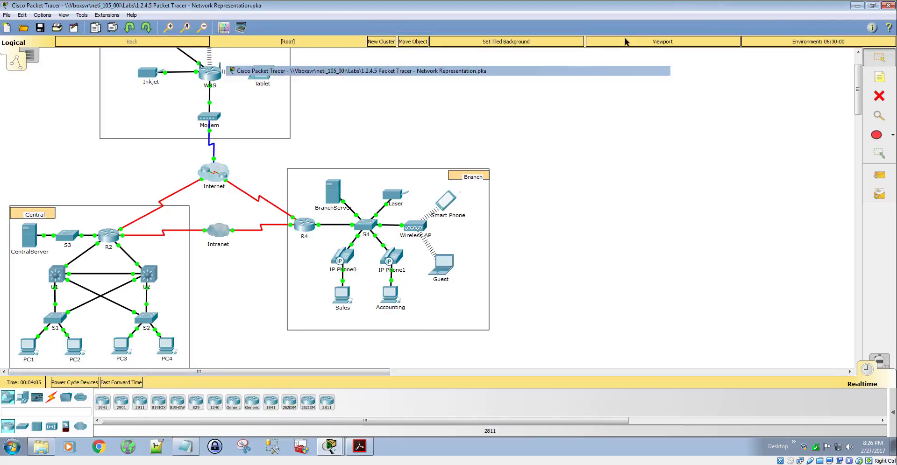
{"action": "left_click_drag", "start_coordinate": [597, 78], "coordinate": [895, 37]}
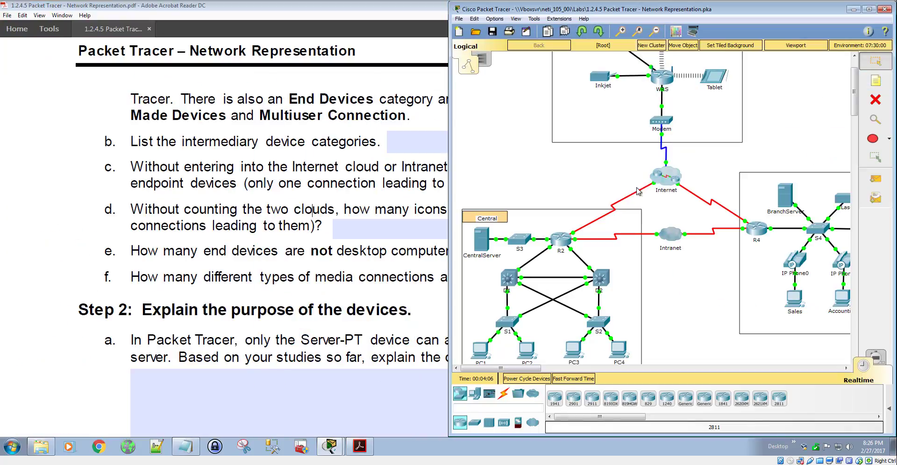
Widen the topology window and mark WRS, the Modem, and the Internet and Intranet clouds
{"action": "left_click_drag", "start_coordinate": [452, 155], "coordinate": [304, 159]}
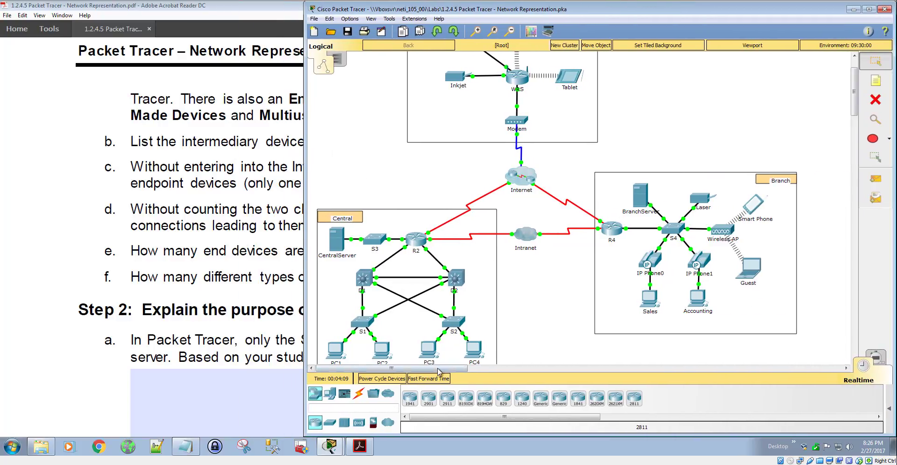
{"action": "scroll", "coordinate": [539, 211], "scroll_direction": "up", "scroll_amount": 2}
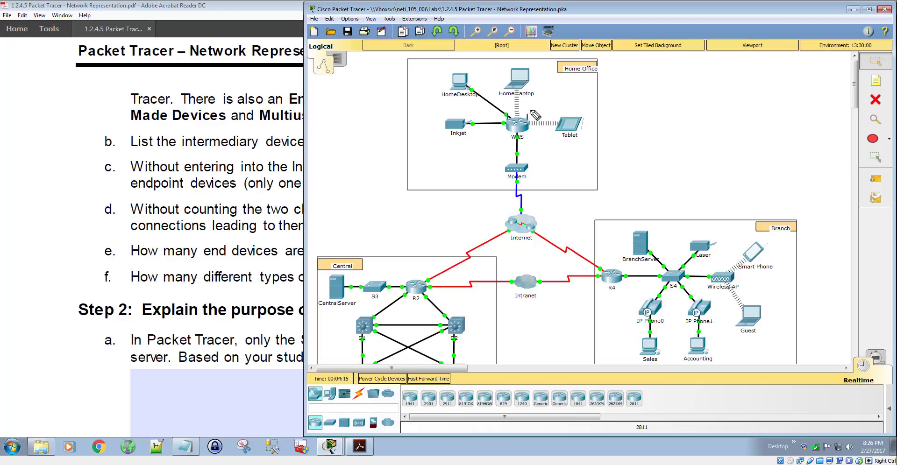
{"action": "left_click_drag", "start_coordinate": [536, 115], "coordinate": [542, 114]}
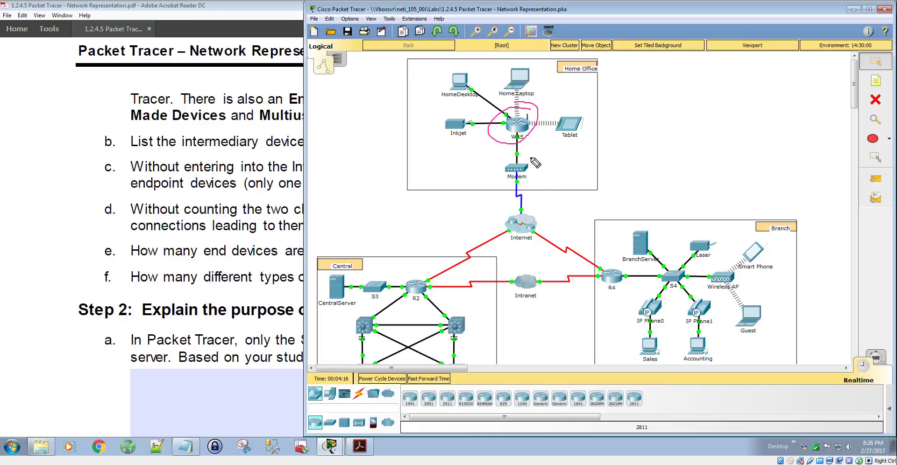
{"action": "left_click_drag", "start_coordinate": [494, 163], "coordinate": [525, 153]}
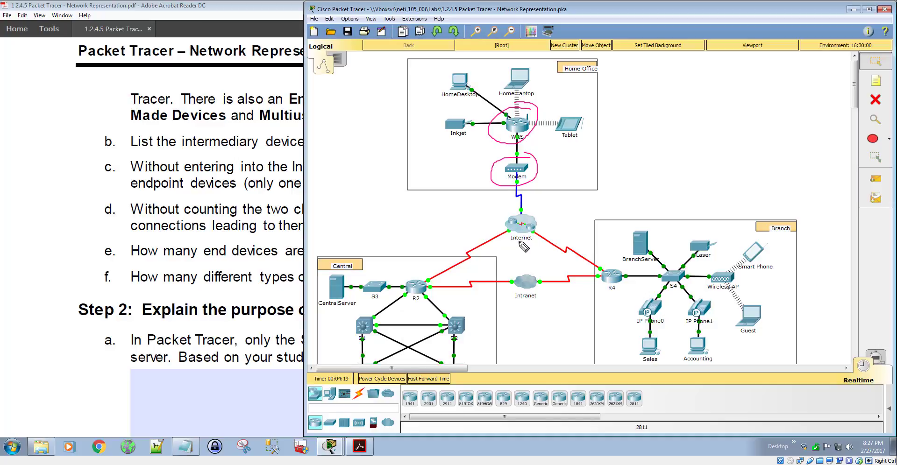
{"action": "left_click_drag", "start_coordinate": [511, 243], "coordinate": [531, 243]}
{"action": "left_click_drag", "start_coordinate": [518, 307], "coordinate": [533, 307]}
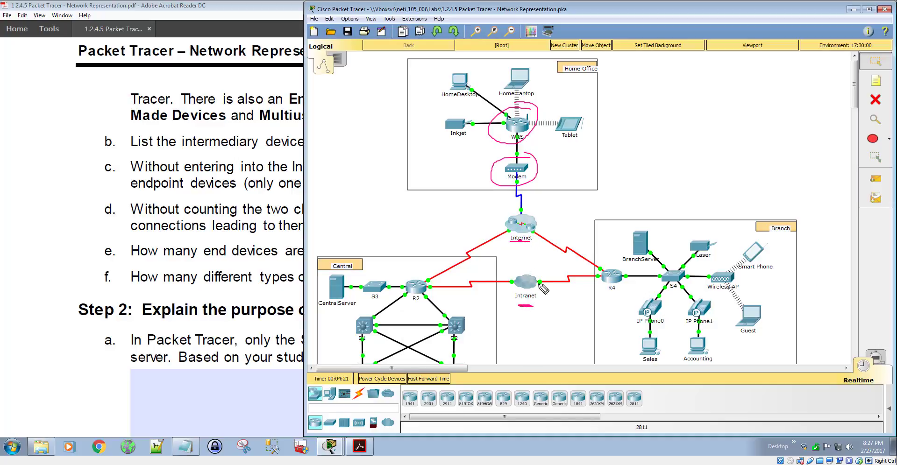
{"action": "mouse_move", "coordinate": [538, 264]}
{"action": "left_mouse_down"}
{"action": "mouse_move", "coordinate": [542, 303]}
{"action": "mouse_move", "coordinate": [504, 256]}
{"action": "mouse_move", "coordinate": [550, 257]}
{"action": "left_mouse_up"}
{"action": "left_click_drag", "start_coordinate": [494, 204], "coordinate": [495, 234]}
{"action": "left_click_drag", "start_coordinate": [552, 202], "coordinate": [563, 246]}
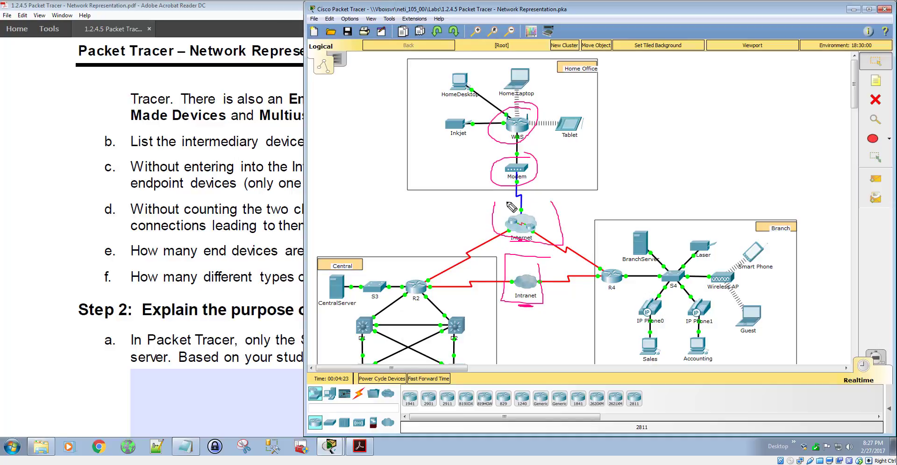
{"action": "left_click_drag", "start_coordinate": [499, 204], "coordinate": [552, 201]}
Circle router R4, switch S4, the Wireless AP and router R2, then return to the worksheet
{"action": "mouse_move", "coordinate": [590, 263]}
{"action": "left_mouse_down"}
{"action": "mouse_move", "coordinate": [625, 302]}
{"action": "mouse_move", "coordinate": [629, 273]}
{"action": "left_mouse_up"}
{"action": "left_click_drag", "start_coordinate": [653, 278], "coordinate": [661, 270]}
{"action": "mouse_move", "coordinate": [693, 295]}
{"action": "left_mouse_down"}
{"action": "mouse_move", "coordinate": [661, 262]}
{"action": "mouse_move", "coordinate": [709, 271]}
{"action": "mouse_move", "coordinate": [678, 265]}
{"action": "left_mouse_up"}
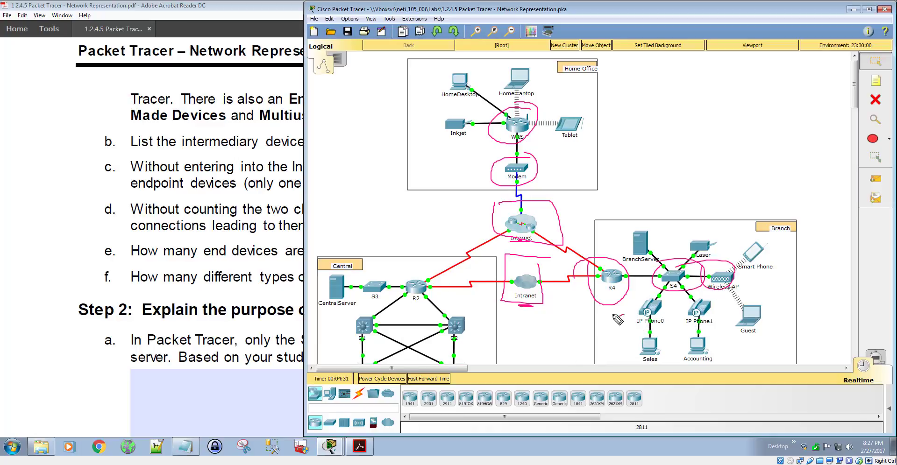
{"action": "left_click_drag", "start_coordinate": [628, 314], "coordinate": [608, 315]}
{"action": "left_click_drag", "start_coordinate": [629, 314], "coordinate": [608, 313]}
{"action": "left_click_drag", "start_coordinate": [617, 351], "coordinate": [622, 349]}
{"action": "mouse_move", "coordinate": [411, 271]}
{"action": "left_mouse_down"}
{"action": "mouse_move", "coordinate": [394, 283]}
{"action": "mouse_move", "coordinate": [381, 275]}
{"action": "left_mouse_up"}
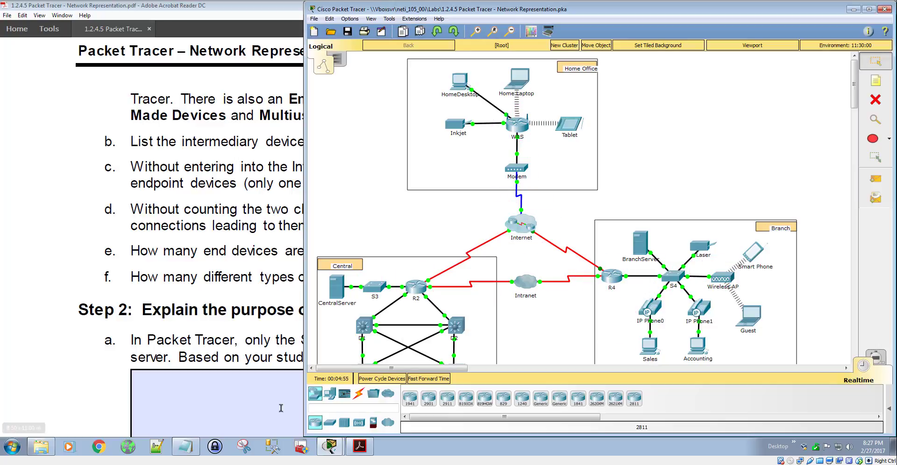
{"action": "left_click", "coordinate": [369, 447]}
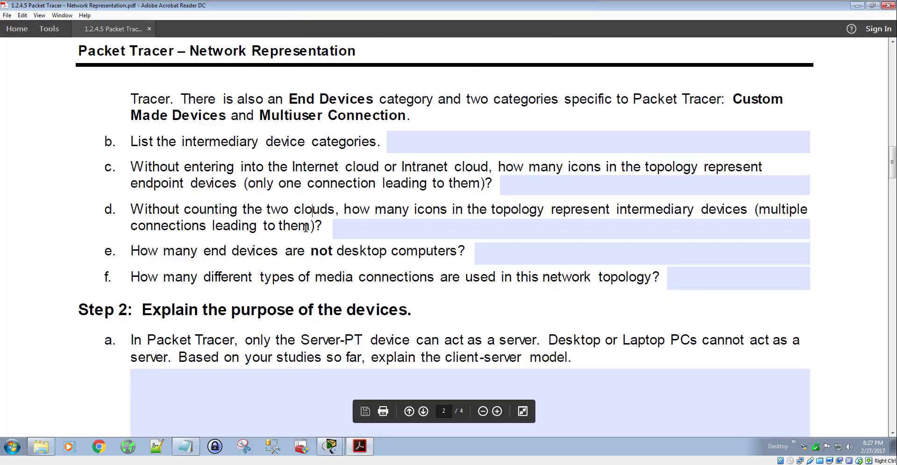
Highlight the start of question e, then bring the Packet Tracer topology to the front
{"action": "left_click_drag", "start_coordinate": [130, 250], "coordinate": [366, 250]}
{"action": "left_click", "coordinate": [336, 253]}
{"action": "left_click", "coordinate": [330, 447]}
{"action": "left_click", "coordinate": [327, 426]}
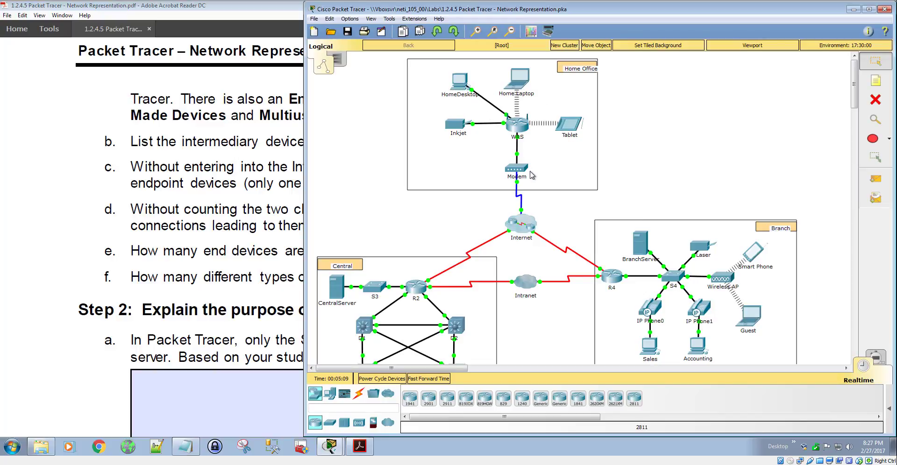
{"action": "scroll", "coordinate": [527, 177], "scroll_direction": "down", "scroll_amount": 3}
{"action": "scroll", "coordinate": [527, 176], "scroll_direction": "up", "scroll_amount": 3}
Scroll the worksheet through questions b–f, then bring the Network Representation topology in front
{"action": "left_click", "coordinate": [287, 204]}
{"action": "left_click", "coordinate": [357, 223]}
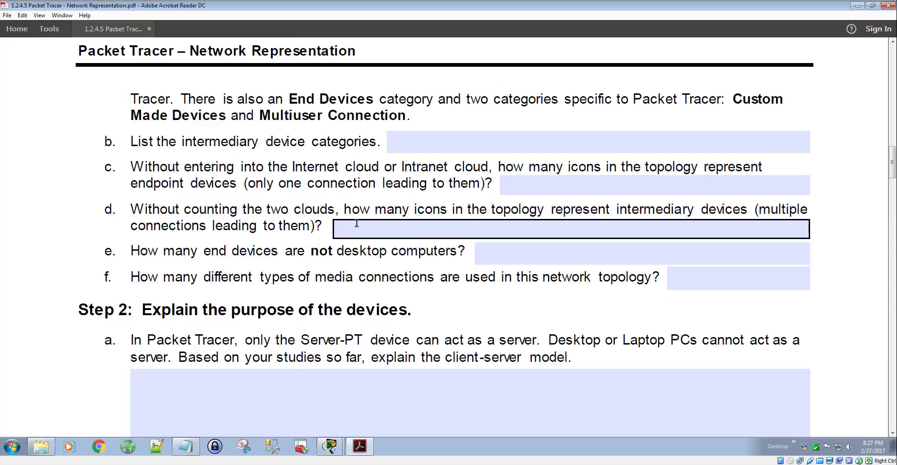
{"action": "scroll", "coordinate": [407, 230], "scroll_direction": "down", "scroll_amount": 2}
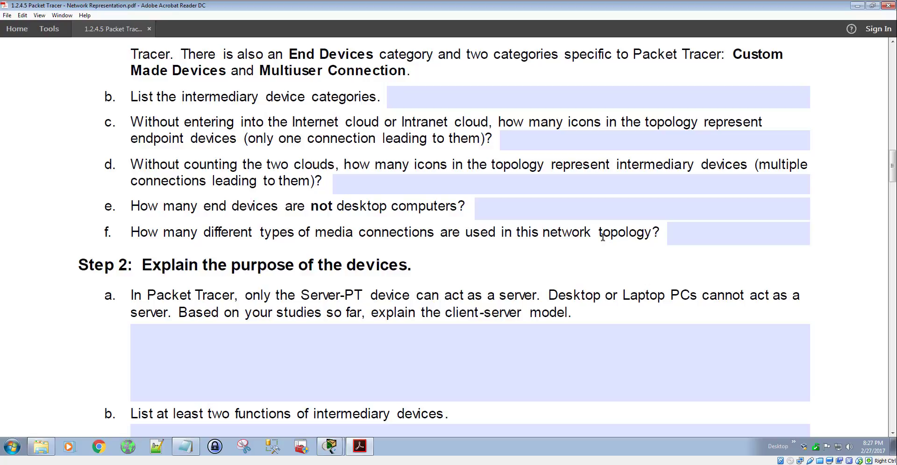
{"action": "scroll", "coordinate": [605, 220], "scroll_direction": "down", "scroll_amount": 1}
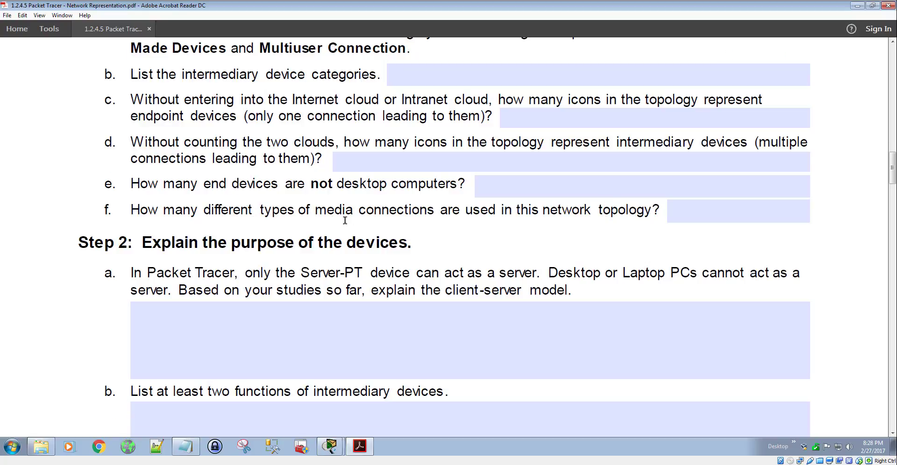
{"action": "left_click", "coordinate": [330, 447]}
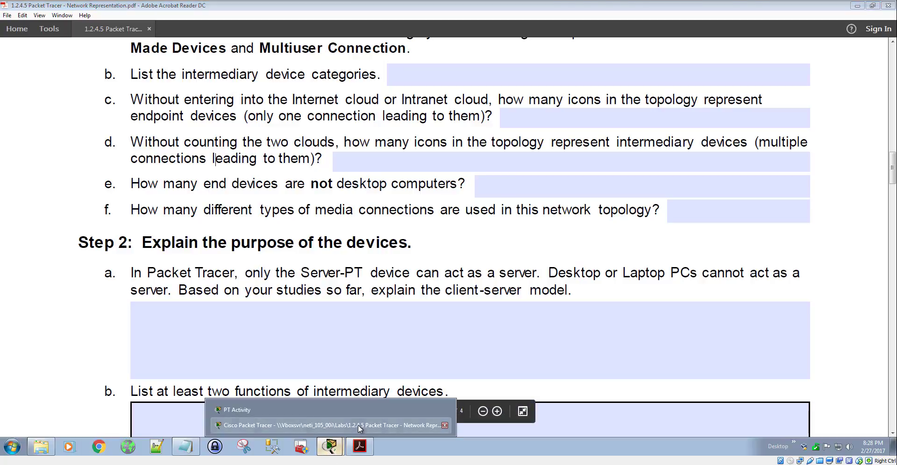
{"action": "left_click", "coordinate": [330, 373]}
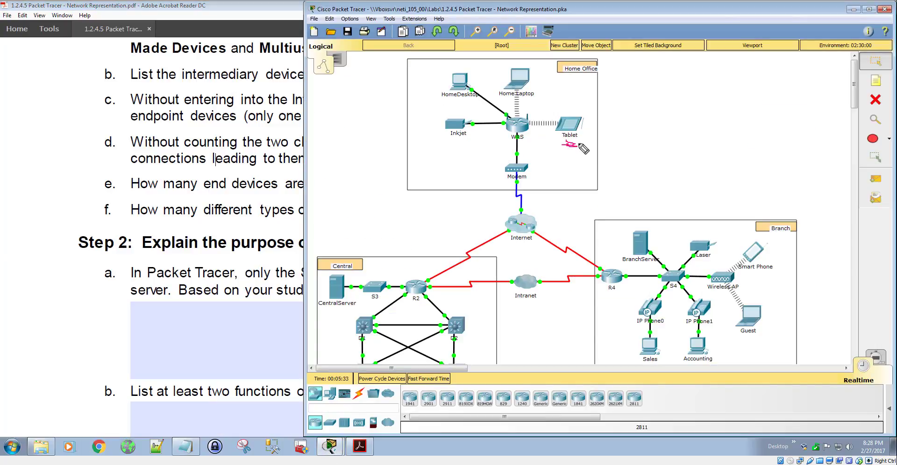
Mark the Tablet, Home Laptop, HomeDesktop, Inkjet printer and Smart Phone as end devices
{"action": "mouse_move", "coordinate": [584, 148]}
{"action": "left_mouse_down"}
{"action": "mouse_move", "coordinate": [550, 117]}
{"action": "mouse_move", "coordinate": [563, 152]}
{"action": "left_mouse_up"}
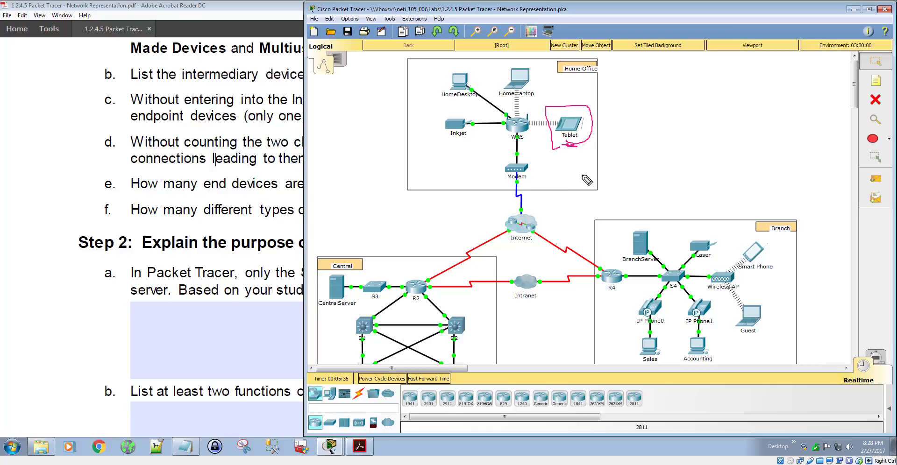
{"action": "mouse_move", "coordinate": [543, 104]}
{"action": "left_mouse_down"}
{"action": "mouse_move", "coordinate": [536, 63]}
{"action": "mouse_move", "coordinate": [500, 61]}
{"action": "mouse_move", "coordinate": [507, 98]}
{"action": "mouse_move", "coordinate": [538, 98]}
{"action": "left_mouse_up"}
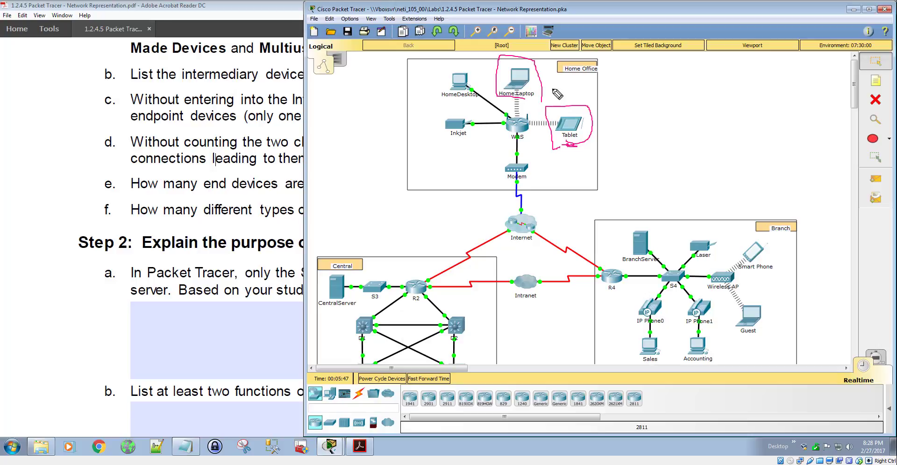
{"action": "left_click_drag", "start_coordinate": [547, 83], "coordinate": [531, 86]}
{"action": "left_click_drag", "start_coordinate": [589, 126], "coordinate": [605, 127]}
{"action": "left_click_drag", "start_coordinate": [570, 145], "coordinate": [582, 145]}
{"action": "left_click_drag", "start_coordinate": [533, 85], "coordinate": [548, 83]}
{"action": "left_click_drag", "start_coordinate": [450, 106], "coordinate": [467, 107]}
{"action": "left_click_drag", "start_coordinate": [468, 136], "coordinate": [454, 139]}
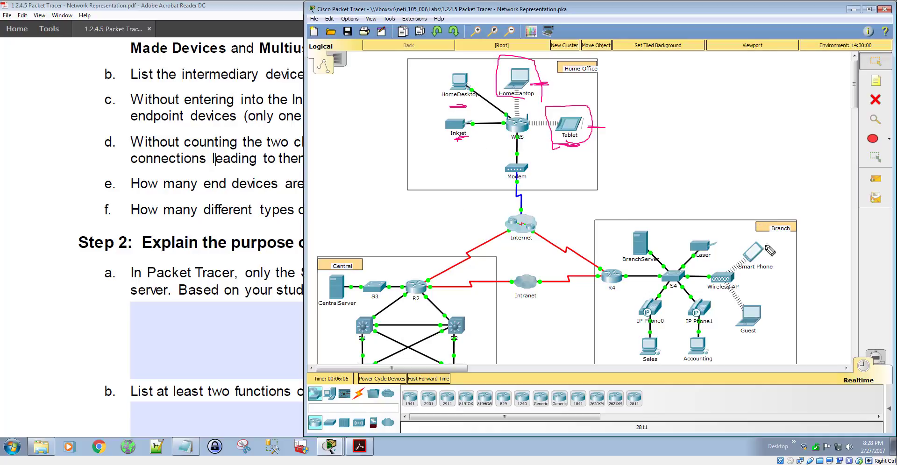
{"action": "mouse_move", "coordinate": [763, 274]}
{"action": "left_mouse_down"}
{"action": "mouse_move", "coordinate": [777, 262]}
{"action": "mouse_move", "coordinate": [731, 257]}
{"action": "mouse_move", "coordinate": [774, 244]}
{"action": "mouse_move", "coordinate": [770, 270]}
{"action": "left_mouse_up"}
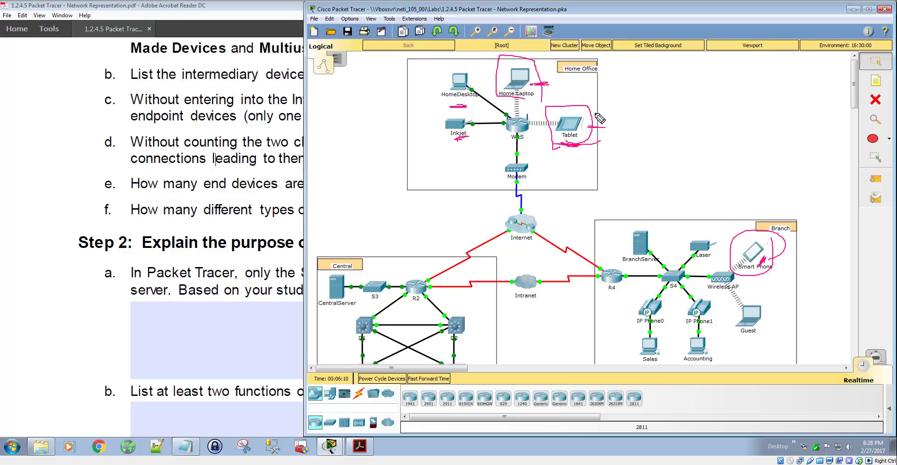
{"action": "left_click_drag", "start_coordinate": [589, 109], "coordinate": [591, 142]}
Clear all pen marks and bring the PDF worksheet back to the front
{"action": "key", "text": "Escape"}
{"action": "scroll", "coordinate": [635, 184], "scroll_direction": "down", "scroll_amount": 3}
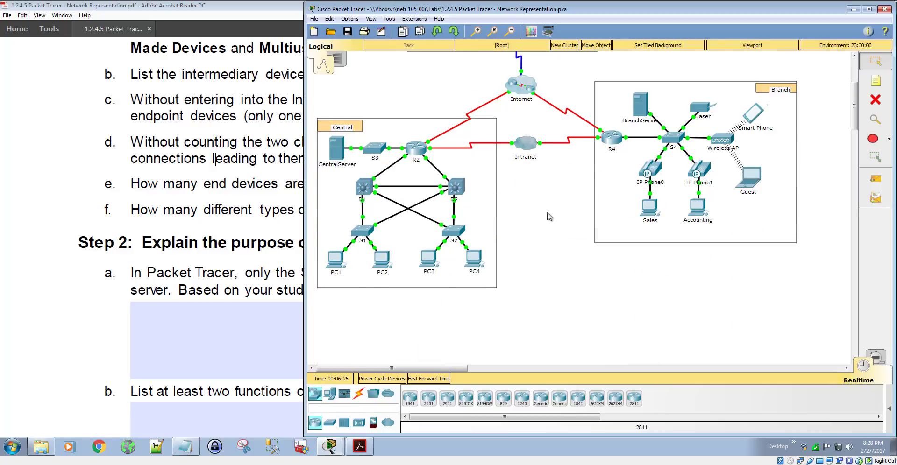
{"action": "scroll", "coordinate": [550, 217], "scroll_direction": "up", "scroll_amount": 2}
{"action": "scroll", "coordinate": [571, 243], "scroll_direction": "down", "scroll_amount": 1}
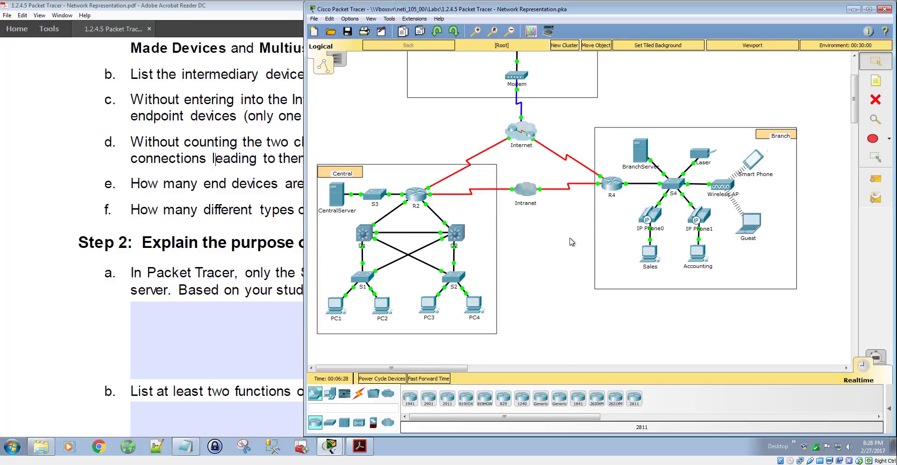
{"action": "left_click", "coordinate": [246, 211]}
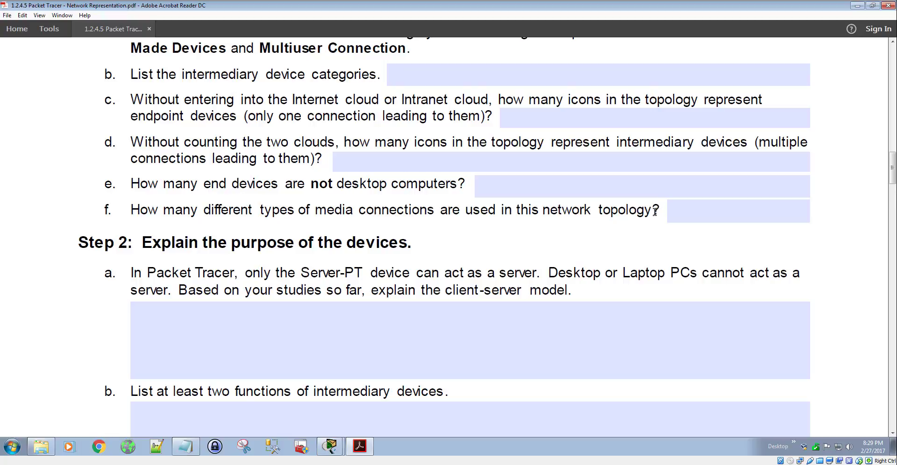
Switch back to the topology and list the Connections cable types, previewing Phone and Fiber
{"action": "key", "text": "alt+Tab"}
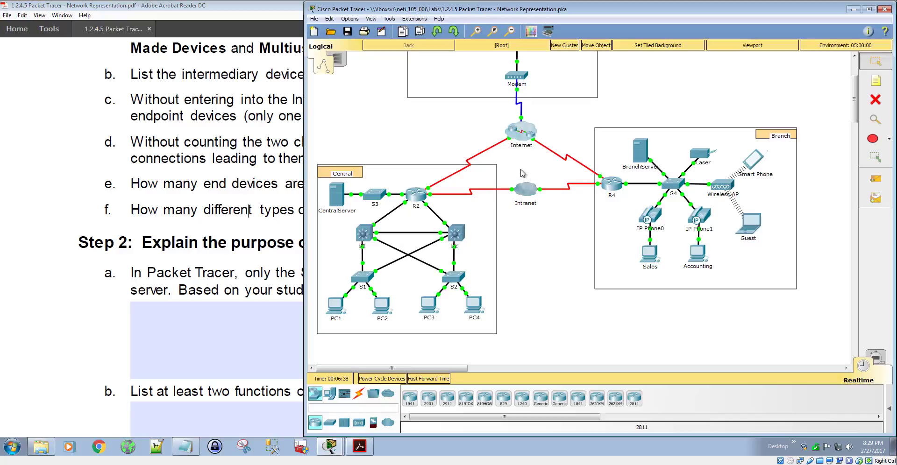
{"action": "scroll", "coordinate": [554, 175], "scroll_direction": "up", "scroll_amount": 5}
{"action": "scroll", "coordinate": [554, 181], "scroll_direction": "down", "scroll_amount": 5}
{"action": "left_click", "coordinate": [358, 394]}
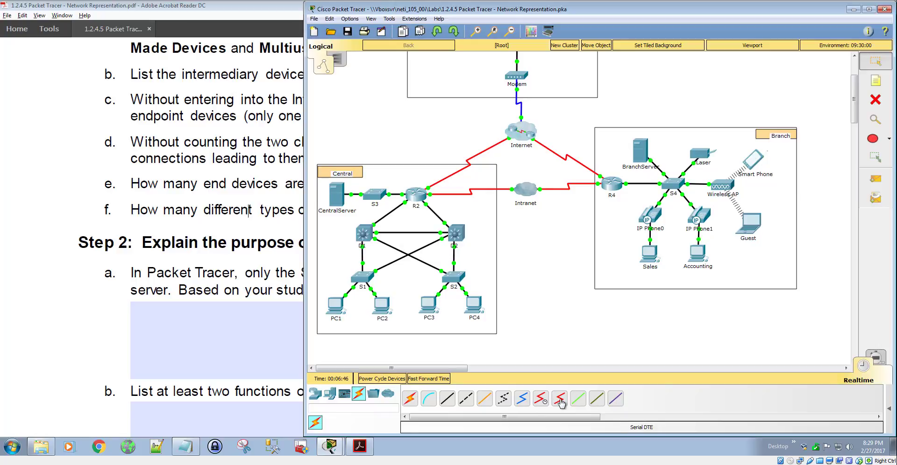
{"action": "left_click", "coordinate": [504, 400]}
{"action": "left_click", "coordinate": [484, 398]}
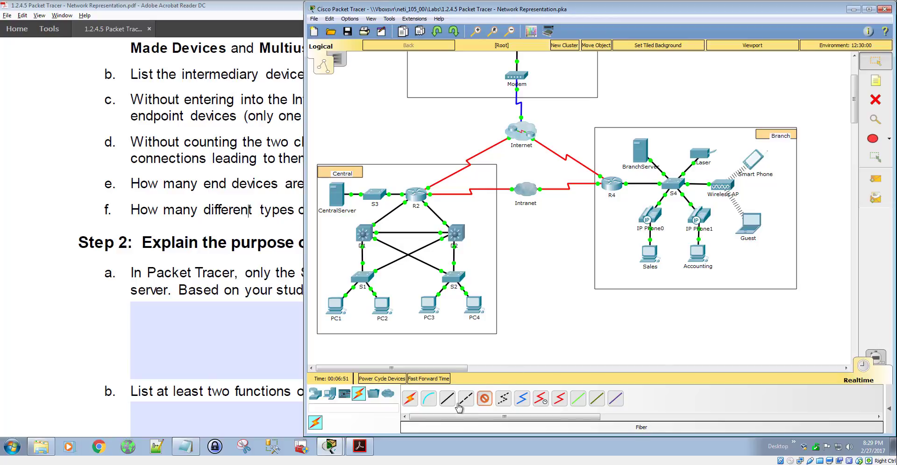
{"action": "left_click", "coordinate": [485, 401]}
{"action": "scroll", "coordinate": [580, 278], "scroll_direction": "up", "scroll_amount": 2}
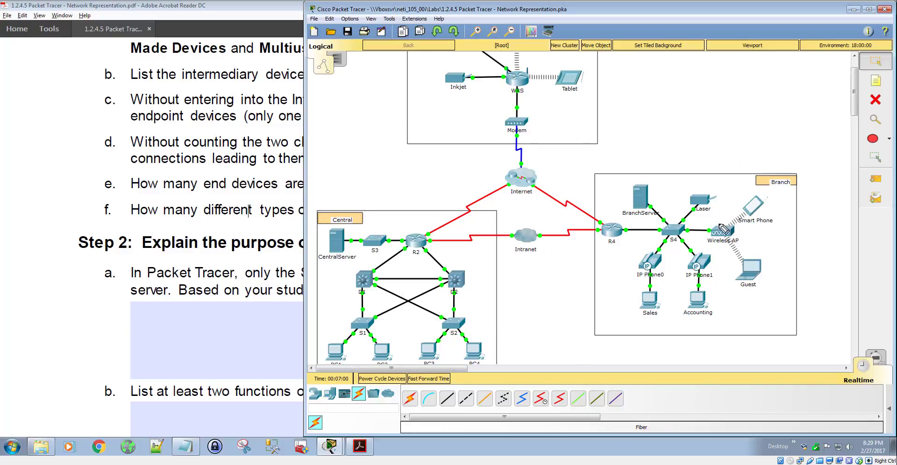
{"action": "left_click_drag", "start_coordinate": [736, 210], "coordinate": [724, 236]}
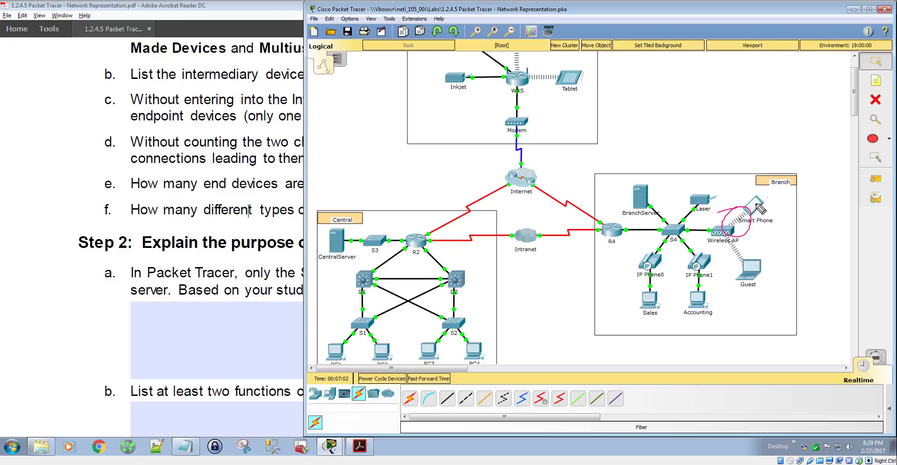
{"action": "left_click_drag", "start_coordinate": [695, 209], "coordinate": [686, 222]}
{"action": "mouse_move", "coordinate": [551, 234]}
{"action": "left_mouse_down"}
{"action": "mouse_move", "coordinate": [572, 231]}
{"action": "mouse_move", "coordinate": [509, 241]}
{"action": "left_mouse_up"}
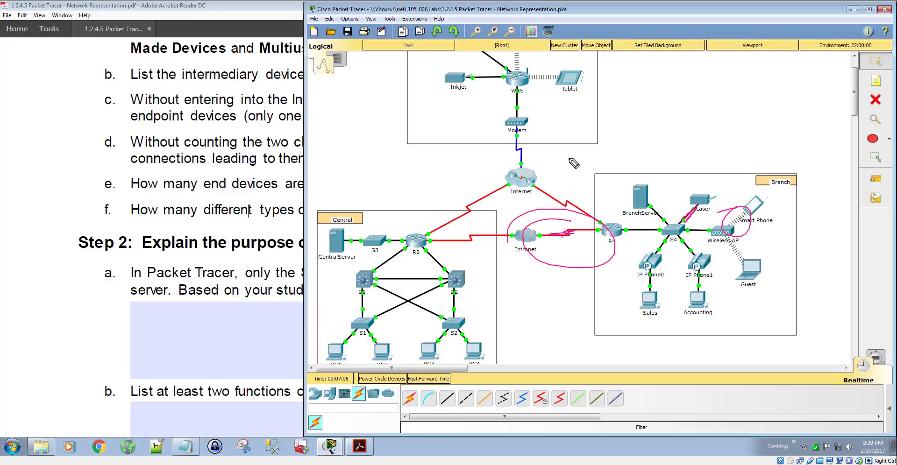
{"action": "left_click_drag", "start_coordinate": [531, 65], "coordinate": [579, 96]}
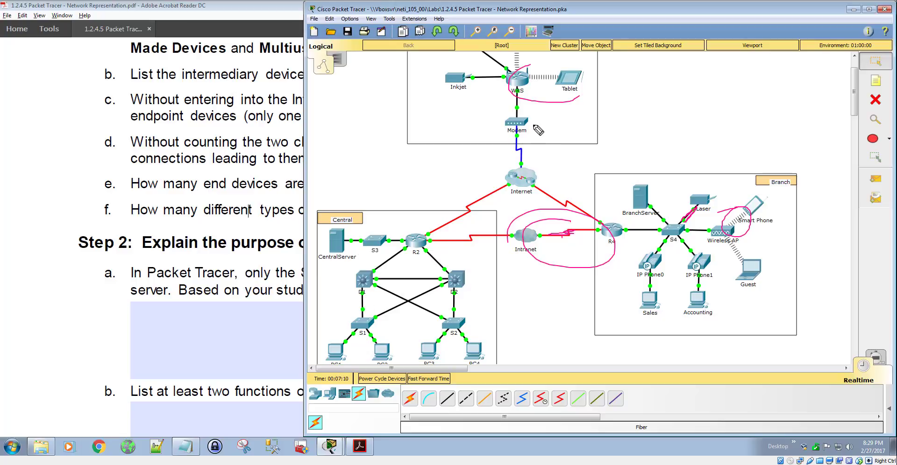
{"action": "left_click_drag", "start_coordinate": [542, 133], "coordinate": [467, 125]}
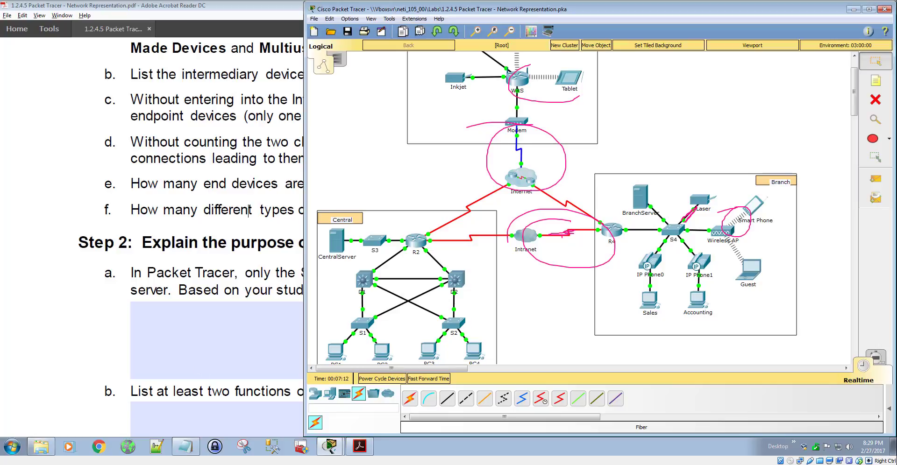
{"action": "key", "text": "Escape"}
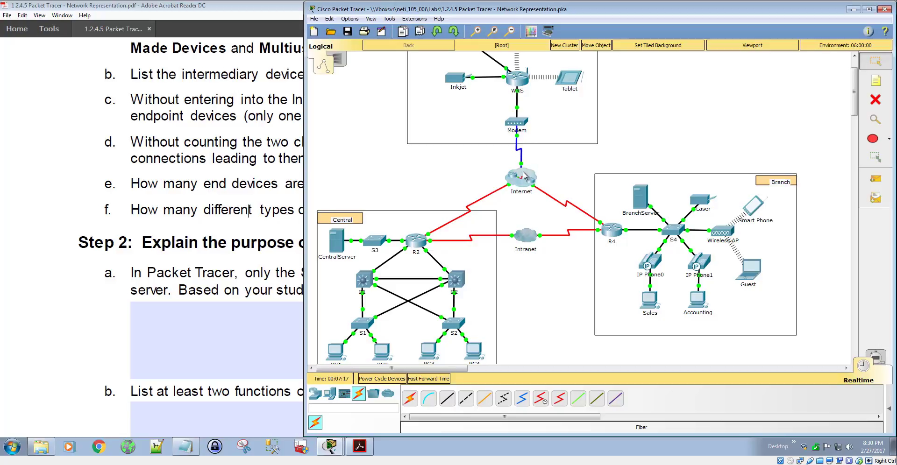
Bring the worksheet PDF forward and scroll to the Step 2 questions a–c
{"action": "left_click", "coordinate": [249, 210]}
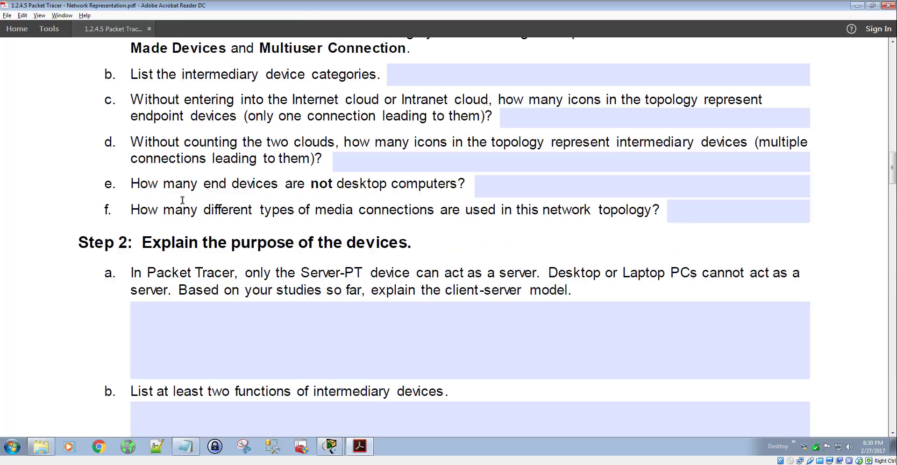
{"action": "scroll", "coordinate": [185, 197], "scroll_direction": "up", "scroll_amount": 5}
{"action": "scroll", "coordinate": [185, 197], "scroll_direction": "down", "scroll_amount": 10}
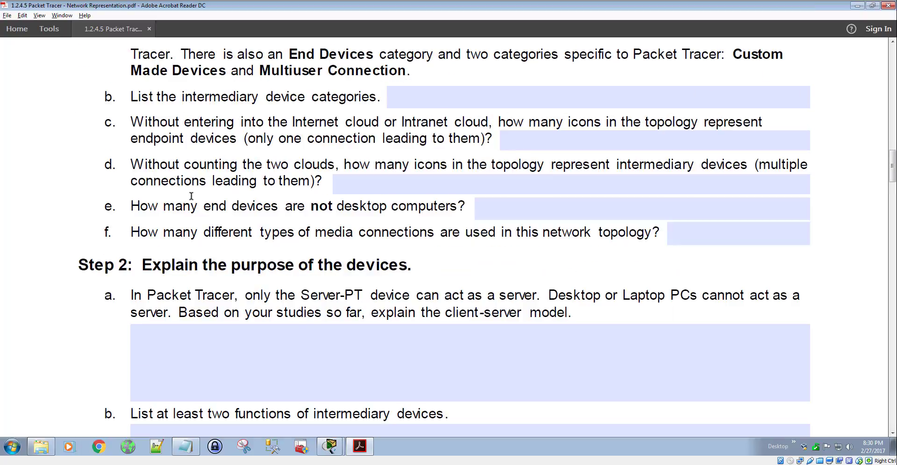
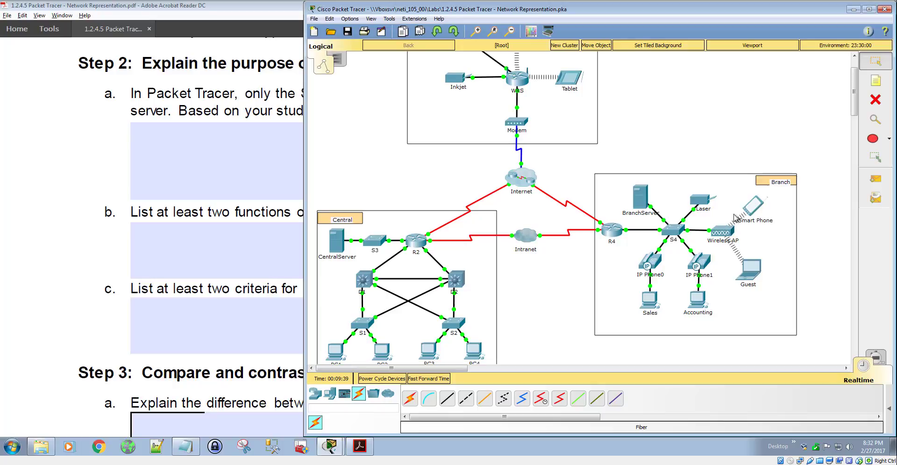
Scroll the worksheet to Step 3 and circle 'LANs' and 'WANs' in its heading
{"action": "left_click", "coordinate": [58, 229]}
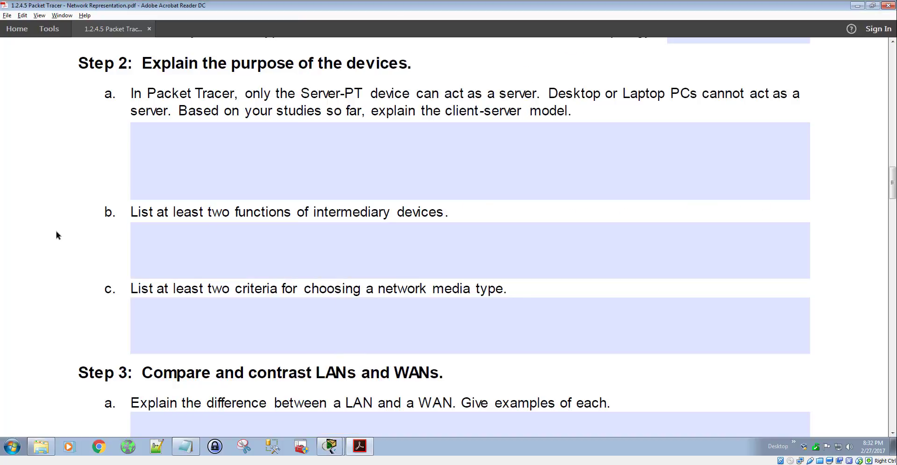
{"action": "scroll", "coordinate": [58, 235], "scroll_direction": "down", "scroll_amount": 5}
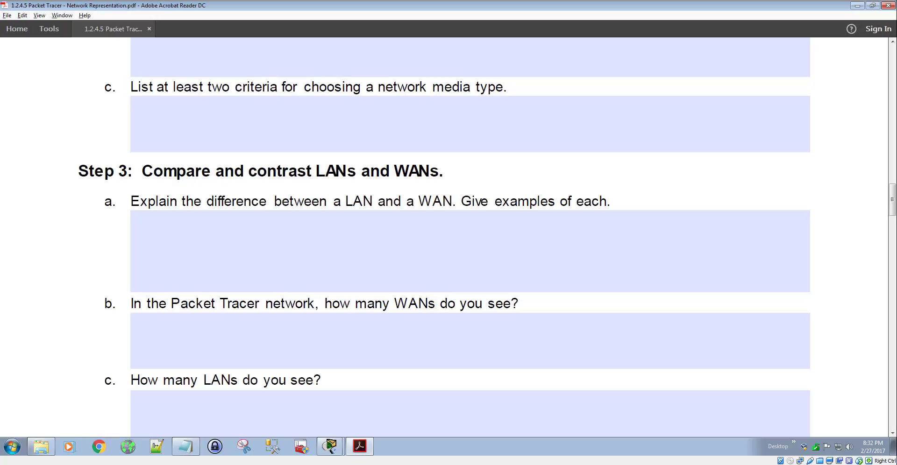
{"action": "mouse_move", "coordinate": [344, 157]}
{"action": "left_mouse_down"}
{"action": "mouse_move", "coordinate": [336, 188]}
{"action": "mouse_move", "coordinate": [342, 154]}
{"action": "left_mouse_up"}
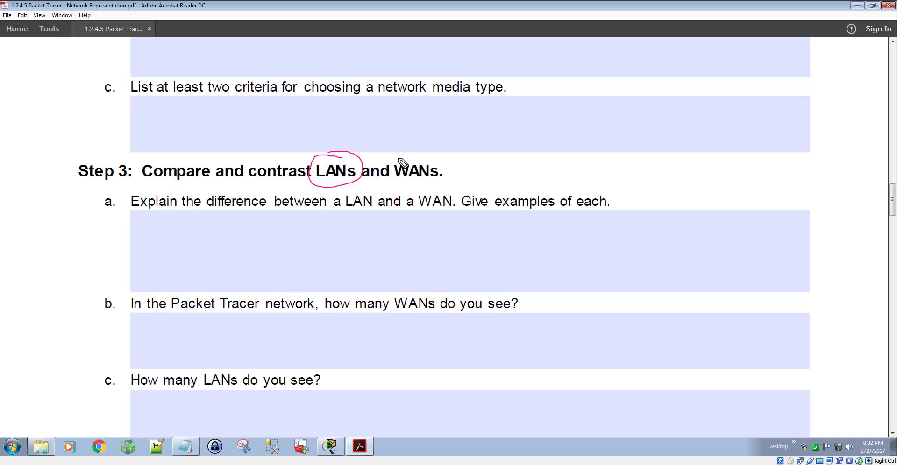
{"action": "mouse_move", "coordinate": [399, 155]}
{"action": "left_mouse_down"}
{"action": "mouse_move", "coordinate": [400, 190]}
{"action": "mouse_move", "coordinate": [370, 164]}
{"action": "left_mouse_up"}
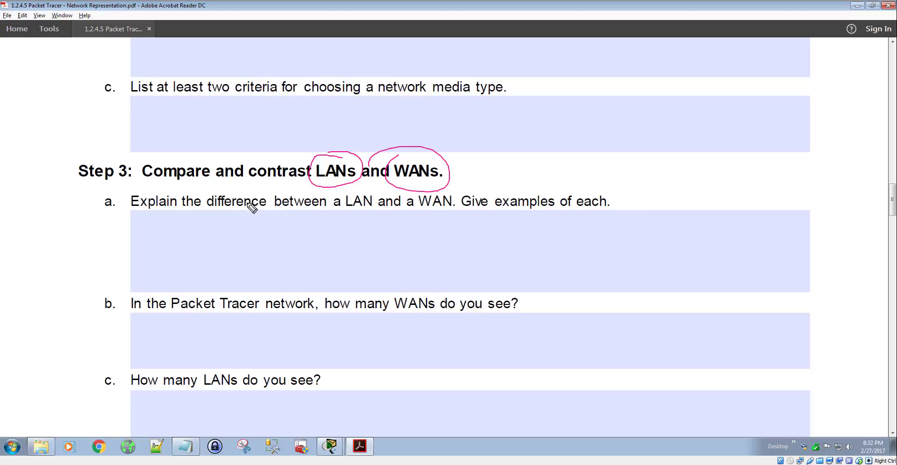
Underline key words in questions a and b, then clear the pen markings
{"action": "mouse_move", "coordinate": [214, 210]}
{"action": "left_mouse_down"}
{"action": "mouse_move", "coordinate": [253, 213]}
{"action": "mouse_move", "coordinate": [216, 213]}
{"action": "left_mouse_up"}
{"action": "left_click_drag", "start_coordinate": [349, 213], "coordinate": [445, 214]}
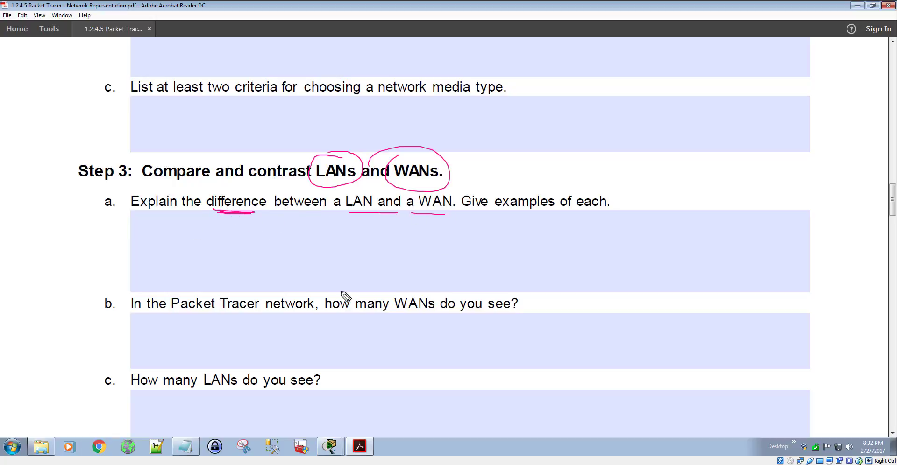
{"action": "left_click_drag", "start_coordinate": [179, 316], "coordinate": [329, 317]}
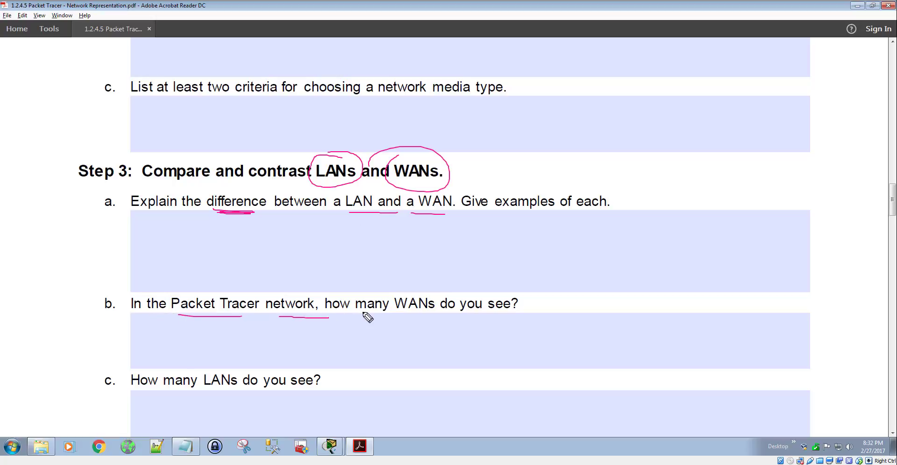
{"action": "left_click_drag", "start_coordinate": [407, 315], "coordinate": [458, 319]}
{"action": "key", "text": "Escape"}
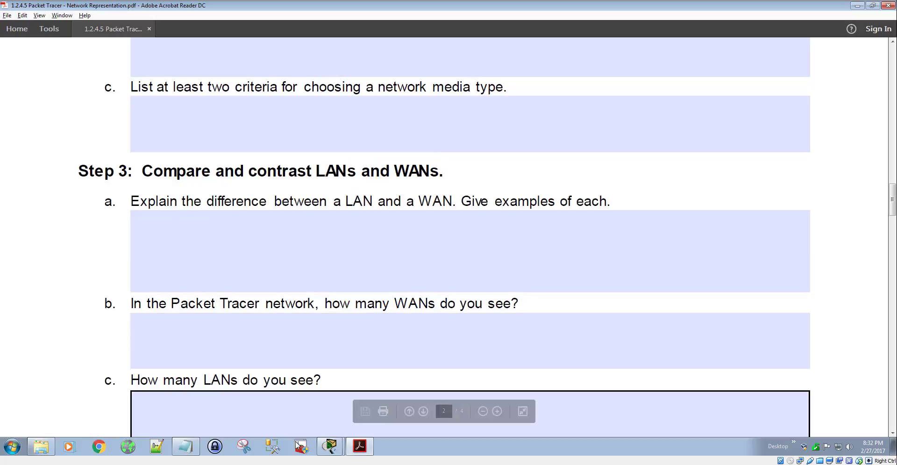
Switch to the Packet Tracer network and circle the Branch cluster as one LAN
{"action": "left_click", "coordinate": [330, 447]}
{"action": "left_click", "coordinate": [352, 426]}
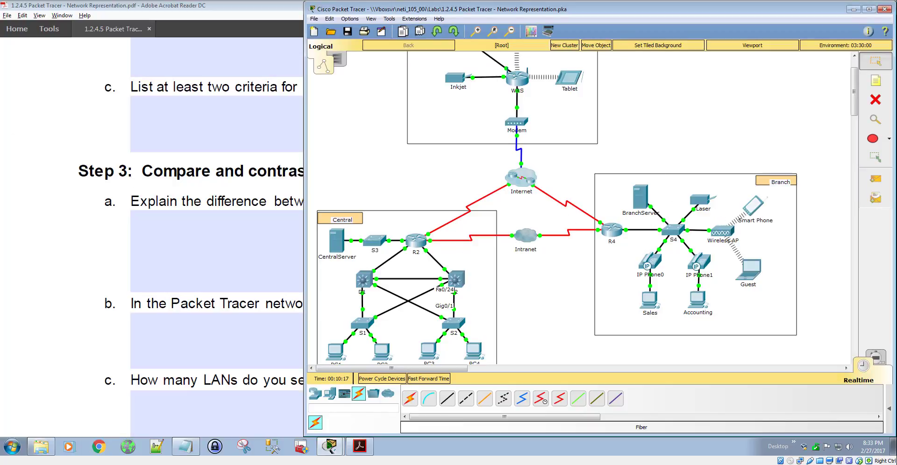
{"action": "mouse_move", "coordinate": [714, 164]}
{"action": "left_mouse_down"}
{"action": "mouse_move", "coordinate": [576, 255]}
{"action": "mouse_move", "coordinate": [659, 346]}
{"action": "left_mouse_up"}
{"action": "mouse_move", "coordinate": [737, 354]}
{"action": "left_mouse_down"}
{"action": "mouse_move", "coordinate": [833, 341]}
{"action": "mouse_move", "coordinate": [839, 159]}
{"action": "mouse_move", "coordinate": [721, 157]}
{"action": "left_mouse_up"}
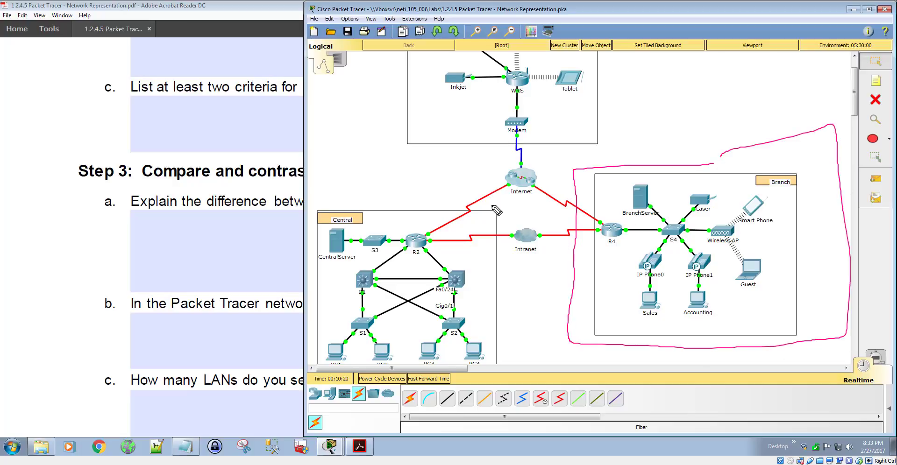
Outline the Central and home clusters and the Internet and Intranet clouds, then clear the markings
{"action": "mouse_move", "coordinate": [493, 206]}
{"action": "left_mouse_down"}
{"action": "mouse_move", "coordinate": [313, 238]}
{"action": "mouse_move", "coordinate": [315, 293]}
{"action": "mouse_move", "coordinate": [514, 287]}
{"action": "left_mouse_up"}
{"action": "mouse_move", "coordinate": [628, 132]}
{"action": "left_mouse_down"}
{"action": "mouse_move", "coordinate": [398, 139]}
{"action": "mouse_move", "coordinate": [405, 77]}
{"action": "left_mouse_up"}
{"action": "mouse_move", "coordinate": [537, 168]}
{"action": "left_mouse_down"}
{"action": "mouse_move", "coordinate": [500, 169]}
{"action": "mouse_move", "coordinate": [558, 196]}
{"action": "mouse_move", "coordinate": [507, 164]}
{"action": "left_mouse_up"}
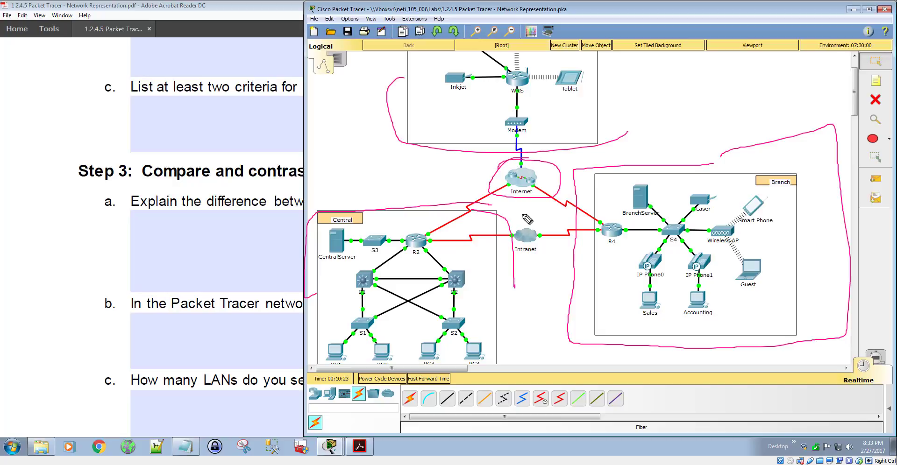
{"action": "mouse_move", "coordinate": [538, 219]}
{"action": "left_mouse_down"}
{"action": "mouse_move", "coordinate": [499, 244]}
{"action": "mouse_move", "coordinate": [565, 232]}
{"action": "left_mouse_up"}
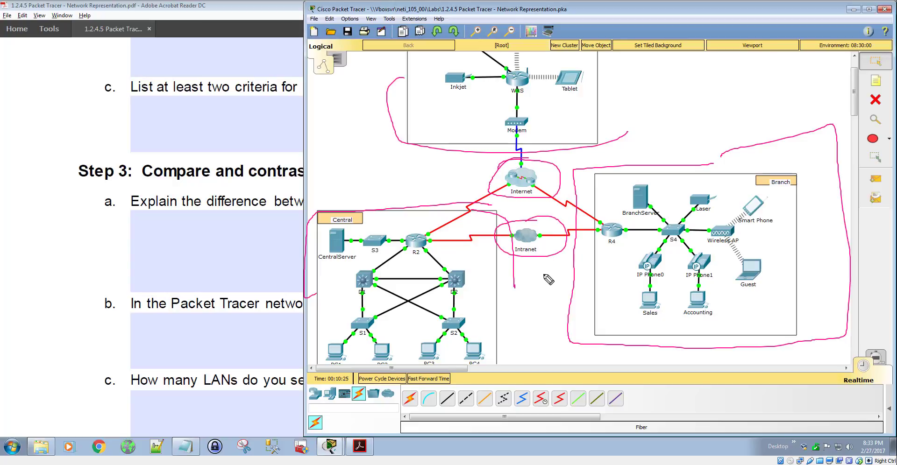
{"action": "mouse_move", "coordinate": [520, 285]}
{"action": "left_mouse_down"}
{"action": "mouse_move", "coordinate": [535, 295]}
{"action": "mouse_move", "coordinate": [553, 281]}
{"action": "left_mouse_up"}
{"action": "key", "text": "Escape"}
Scroll the worksheet down to question d about the Internet, then return to Packet Tracer
{"action": "left_click", "coordinate": [210, 232]}
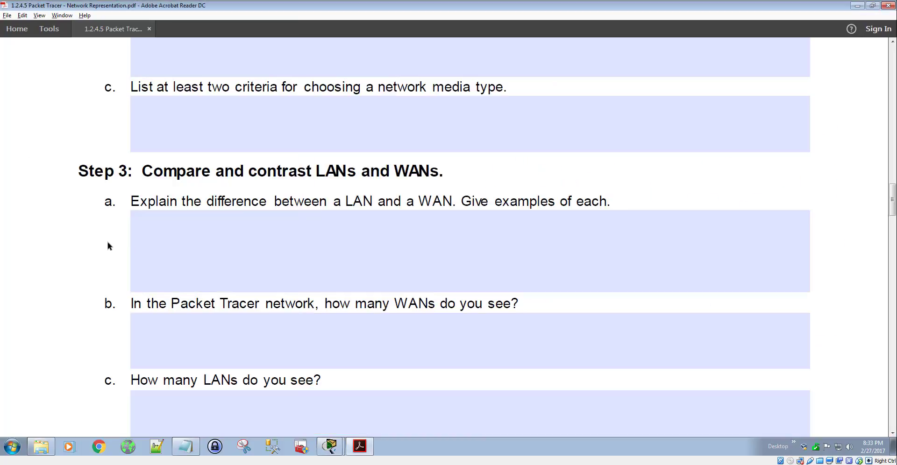
{"action": "scroll", "coordinate": [106, 247], "scroll_direction": "down", "scroll_amount": 3}
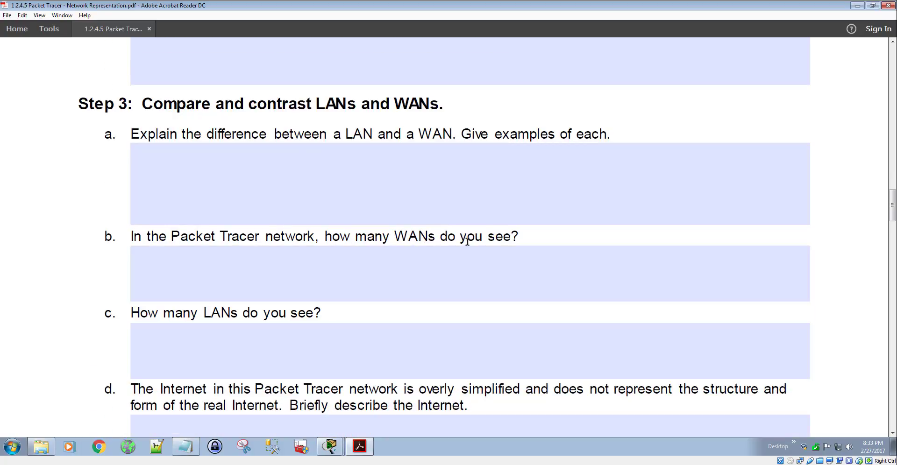
{"action": "scroll", "coordinate": [98, 273], "scroll_direction": "down", "scroll_amount": 2}
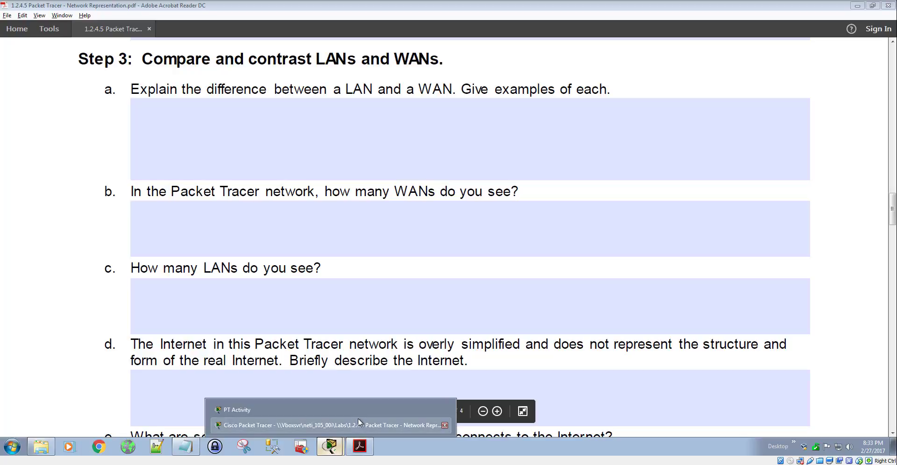
{"action": "left_click", "coordinate": [358, 419]}
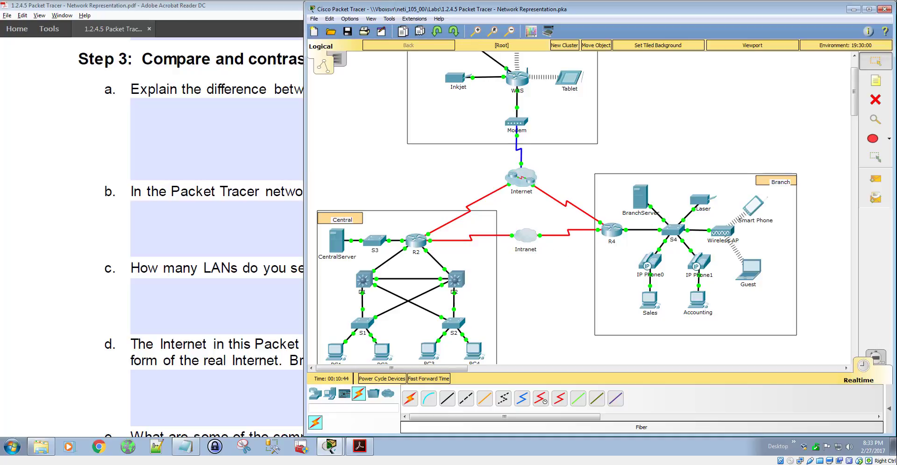
{"action": "mouse_move", "coordinate": [566, 220]}
{"action": "left_mouse_down"}
{"action": "mouse_move", "coordinate": [514, 226]}
{"action": "mouse_move", "coordinate": [537, 246]}
{"action": "mouse_move", "coordinate": [584, 249]}
{"action": "mouse_move", "coordinate": [602, 234]}
{"action": "mouse_move", "coordinate": [553, 218]}
{"action": "mouse_move", "coordinate": [542, 225]}
{"action": "mouse_move", "coordinate": [559, 244]}
{"action": "left_mouse_up"}
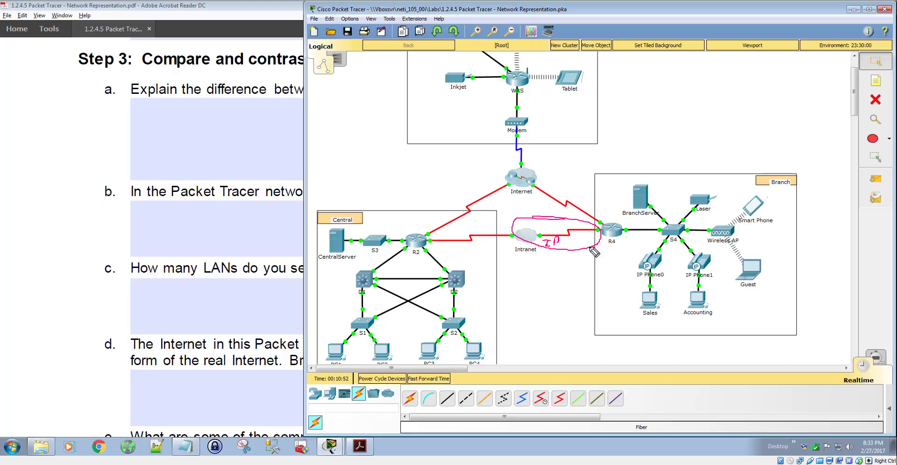
{"action": "mouse_move", "coordinate": [535, 180]}
{"action": "left_mouse_down"}
{"action": "mouse_move", "coordinate": [574, 215]}
{"action": "mouse_move", "coordinate": [608, 225]}
{"action": "mouse_move", "coordinate": [539, 180]}
{"action": "mouse_move", "coordinate": [508, 182]}
{"action": "mouse_move", "coordinate": [473, 193]}
{"action": "mouse_move", "coordinate": [424, 240]}
{"action": "mouse_move", "coordinate": [523, 187]}
{"action": "mouse_move", "coordinate": [489, 223]}
{"action": "mouse_move", "coordinate": [506, 232]}
{"action": "left_mouse_up"}
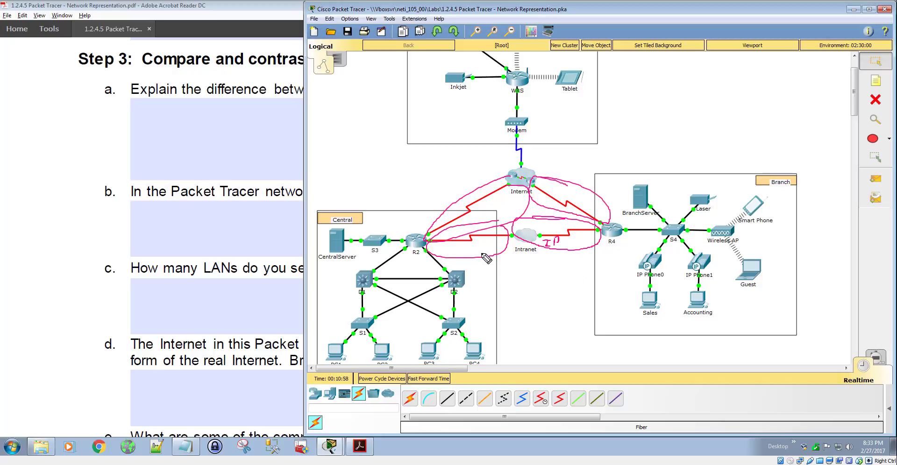
{"action": "left_click_drag", "start_coordinate": [475, 253], "coordinate": [480, 250]}
{"action": "key", "text": "Escape"}
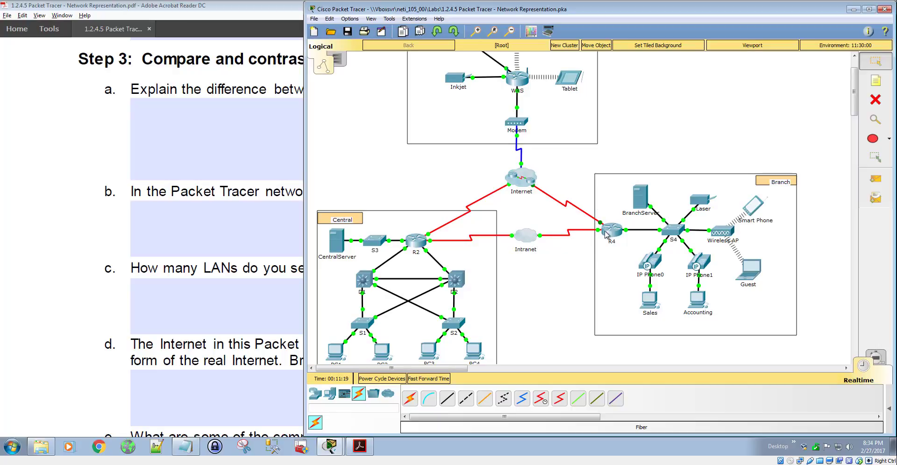
Scroll the worksheet to questions d and e, briefly selecting 'Briefly describe the Internet.'
{"action": "left_click", "coordinate": [84, 242]}
{"action": "scroll", "coordinate": [83, 241], "scroll_direction": "down", "scroll_amount": 3}
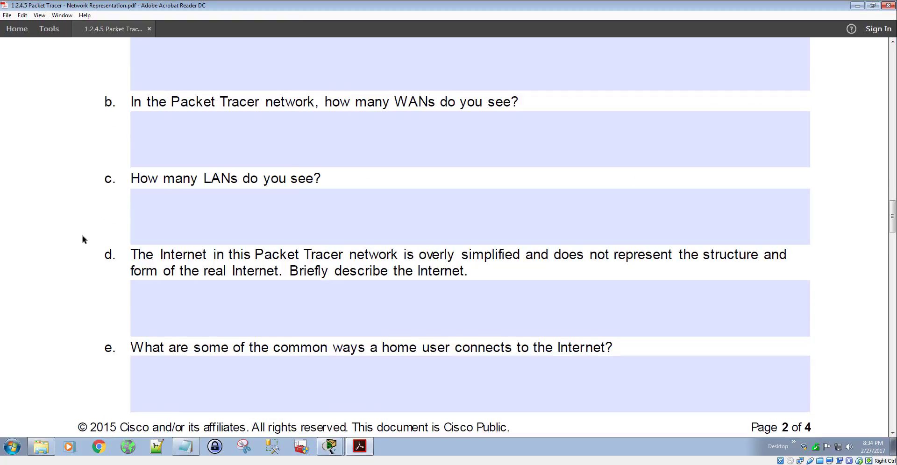
{"action": "scroll", "coordinate": [82, 235], "scroll_direction": "up", "scroll_amount": 3}
{"action": "scroll", "coordinate": [82, 234], "scroll_direction": "down", "scroll_amount": 4}
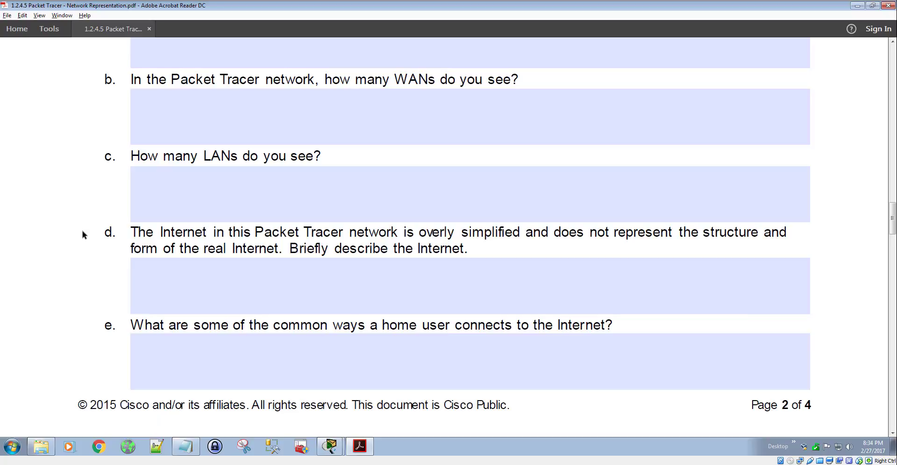
{"action": "scroll", "coordinate": [83, 237], "scroll_direction": "down", "scroll_amount": 3}
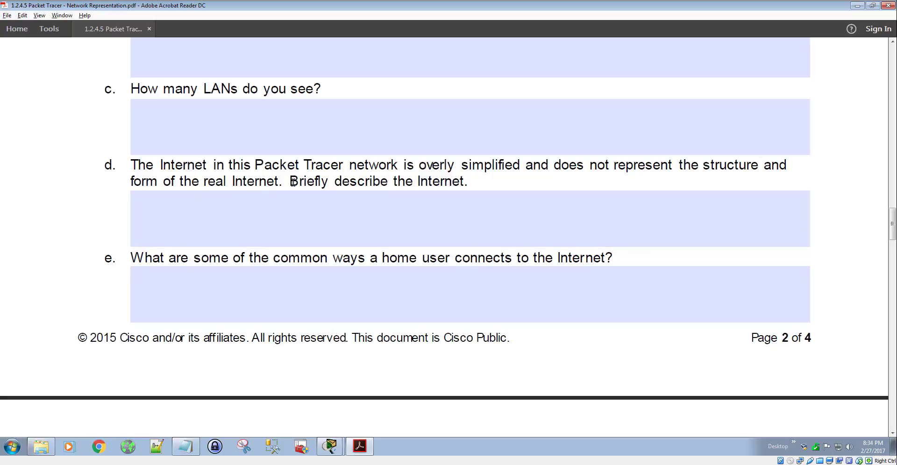
{"action": "left_click_drag", "start_coordinate": [290, 181], "coordinate": [465, 182]}
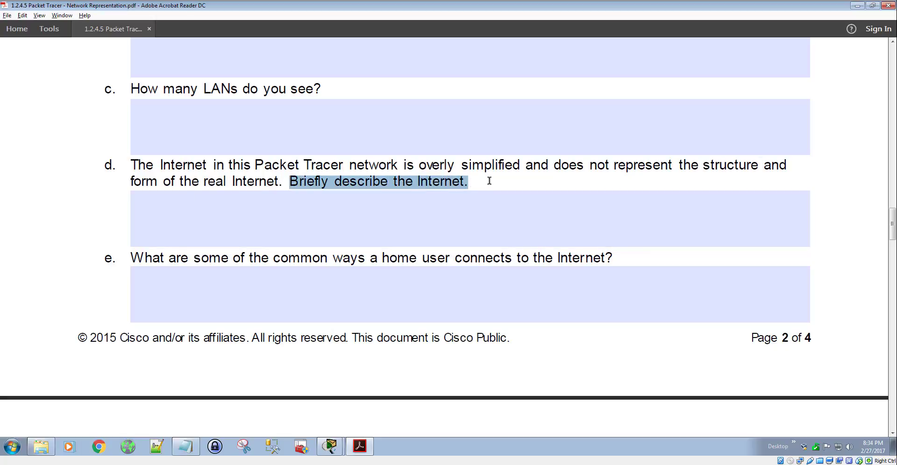
{"action": "left_click", "coordinate": [488, 182]}
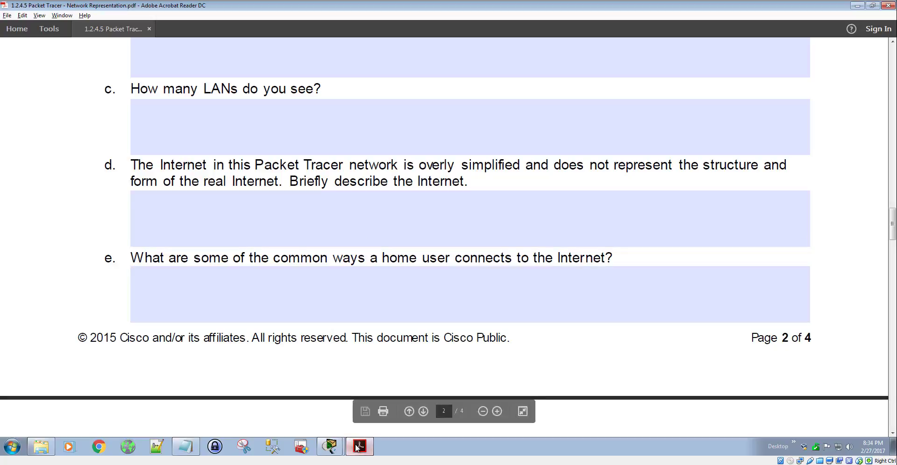
Glance at the Packet Tracer network, then scroll the worksheet further down
{"action": "mouse_move", "coordinate": [330, 444]}
{"action": "left_click", "coordinate": [344, 427]}
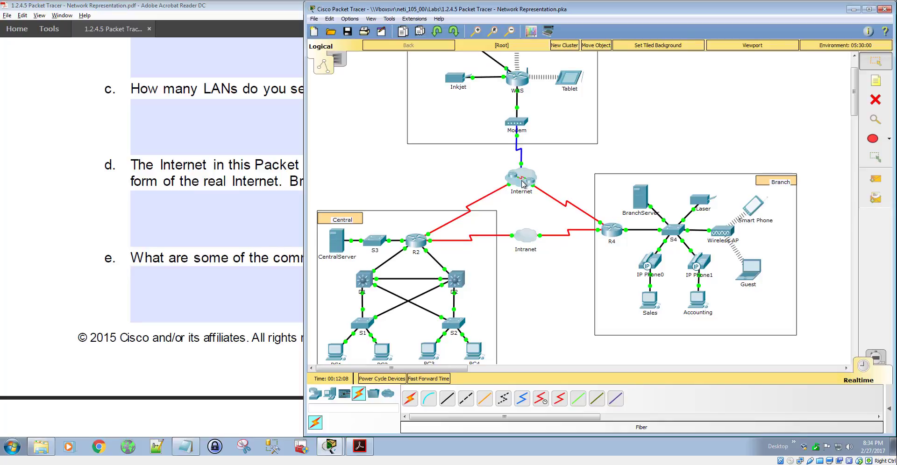
{"action": "left_click", "coordinate": [72, 228]}
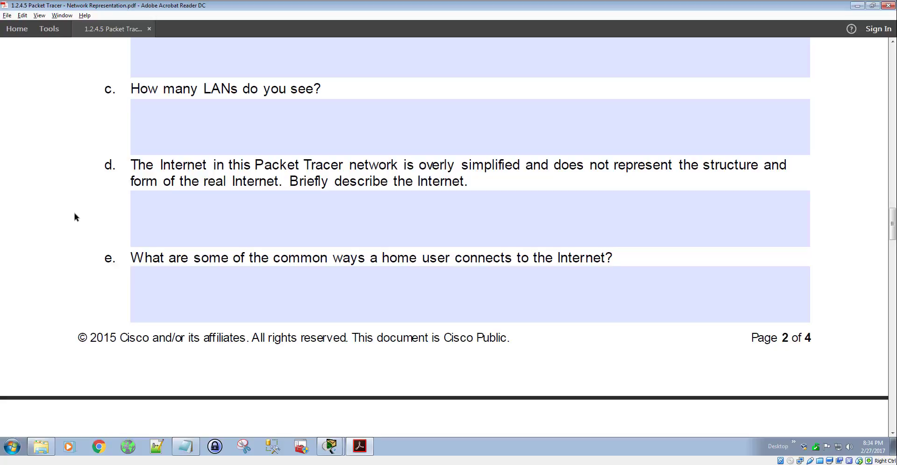
{"action": "scroll", "coordinate": [74, 217], "scroll_direction": "down", "scroll_amount": 1}
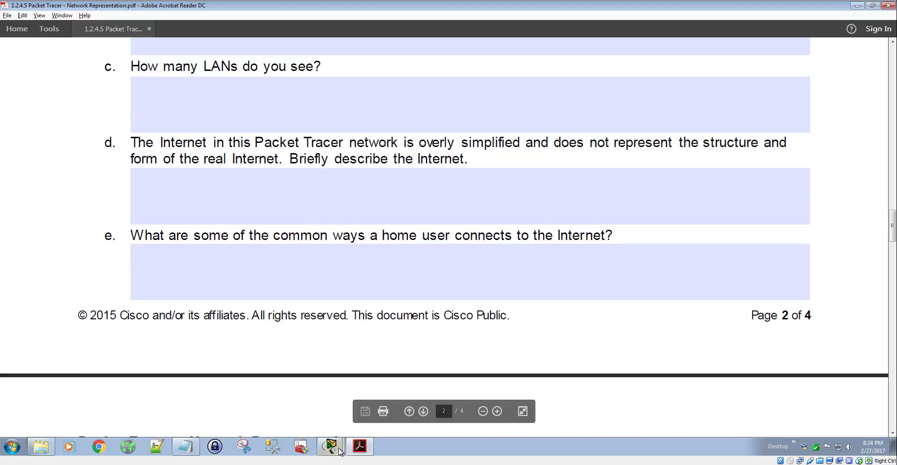
Scroll the Packet Tracer canvas up to the Home Office cluster, then return to question d's answer field
{"action": "mouse_move", "coordinate": [330, 447]}
{"action": "left_click", "coordinate": [357, 422]}
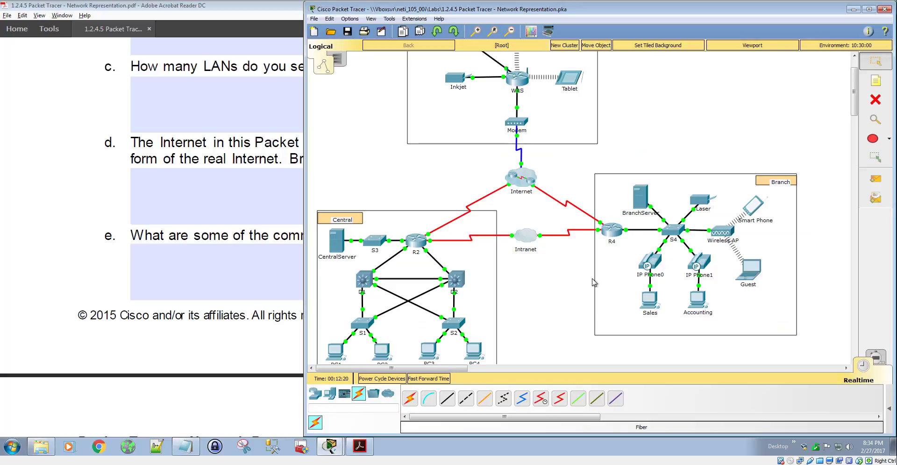
{"action": "scroll", "coordinate": [594, 279], "scroll_direction": "up", "scroll_amount": 1}
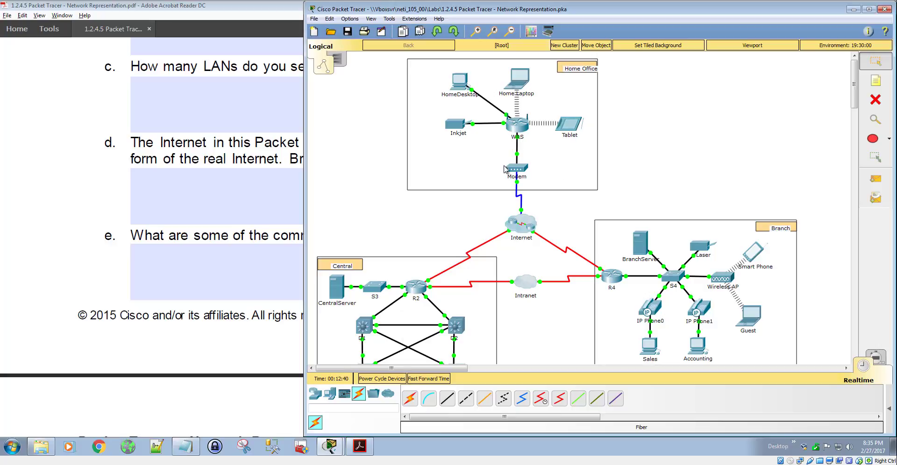
{"action": "left_click", "coordinate": [167, 195]}
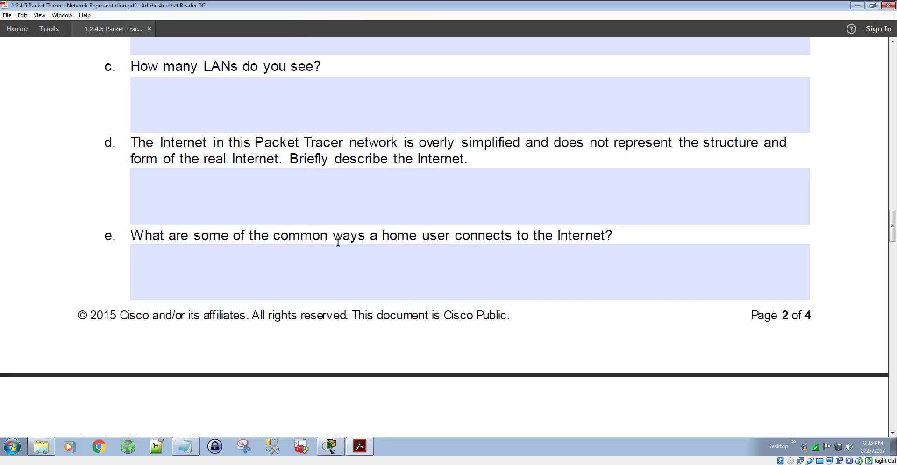
Focus question e's answer field and scroll to question f, highlighting part of its wording
{"action": "left_click", "coordinate": [352, 246]}
{"action": "scroll", "coordinate": [363, 255], "scroll_direction": "down", "scroll_amount": 10}
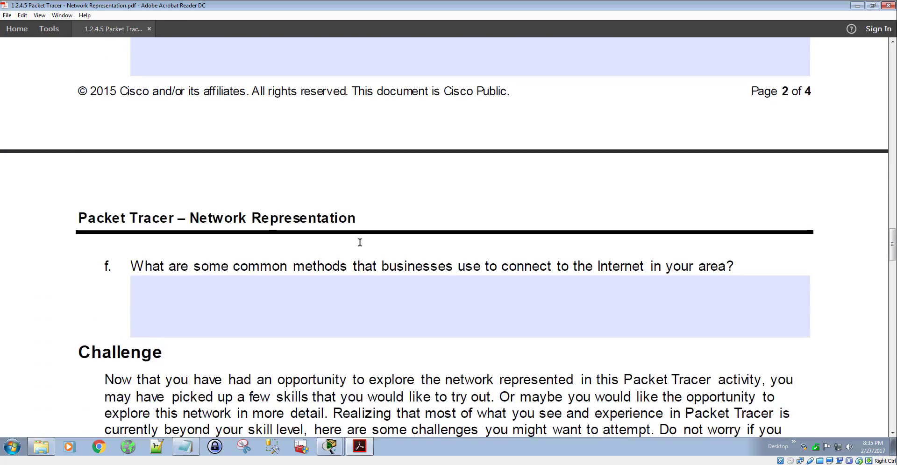
{"action": "scroll", "coordinate": [356, 241], "scroll_direction": "up", "scroll_amount": 12}
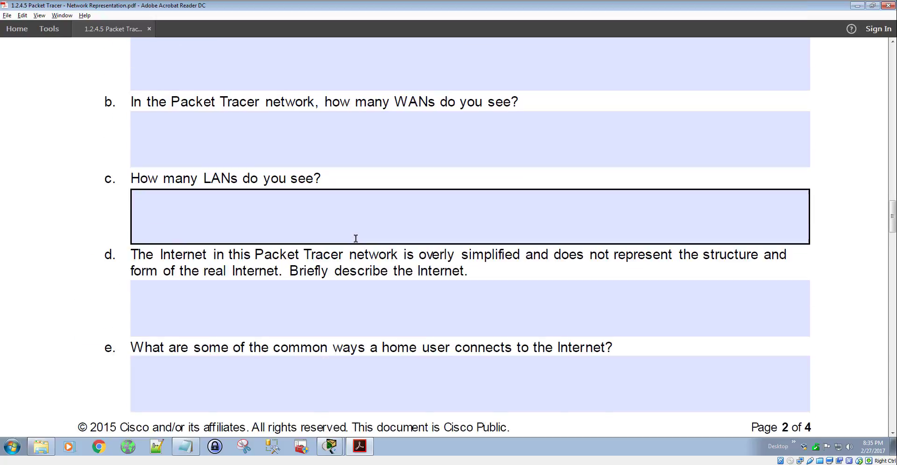
{"action": "scroll", "coordinate": [356, 237], "scroll_direction": "down", "scroll_amount": 11}
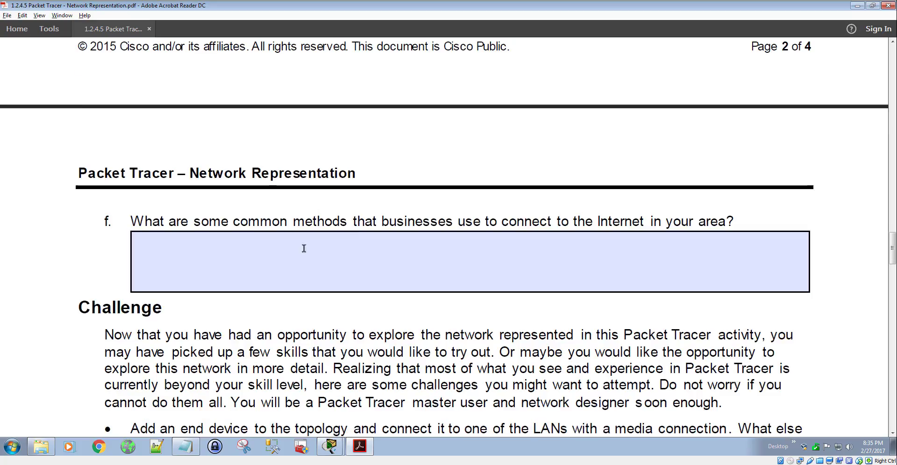
{"action": "left_click_drag", "start_coordinate": [354, 220], "coordinate": [552, 221]}
{"action": "left_click", "coordinate": [649, 219]}
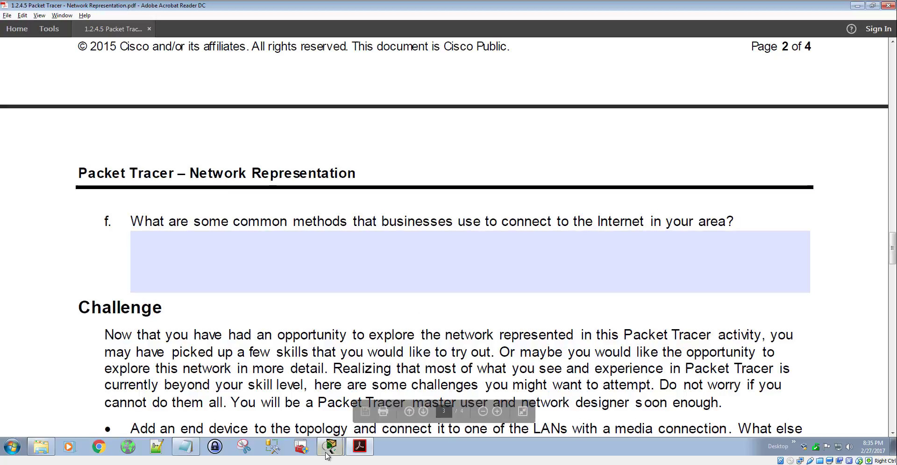
Check the Packet Tracer network, then scroll the worksheet to the Challenge section's task list
{"action": "mouse_move", "coordinate": [329, 447]}
{"action": "left_click", "coordinate": [358, 420]}
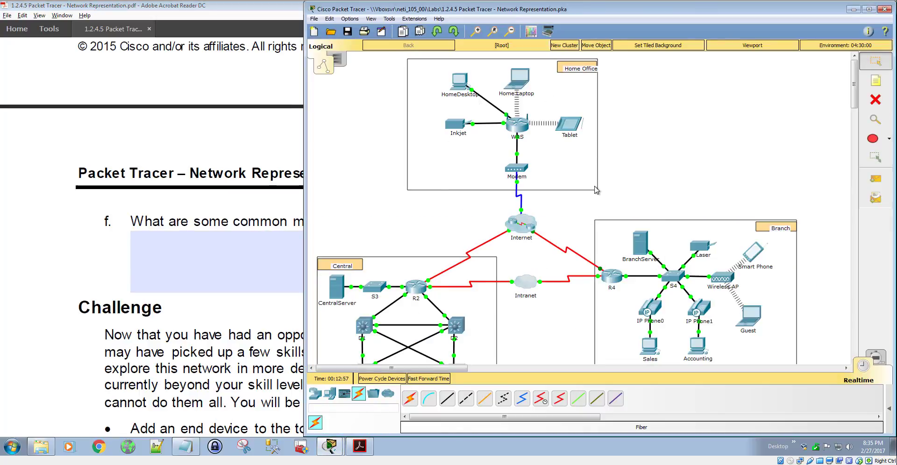
{"action": "scroll", "coordinate": [596, 190], "scroll_direction": "down", "scroll_amount": 3}
{"action": "scroll", "coordinate": [581, 215], "scroll_direction": "up", "scroll_amount": 3}
{"action": "left_click", "coordinate": [92, 242]}
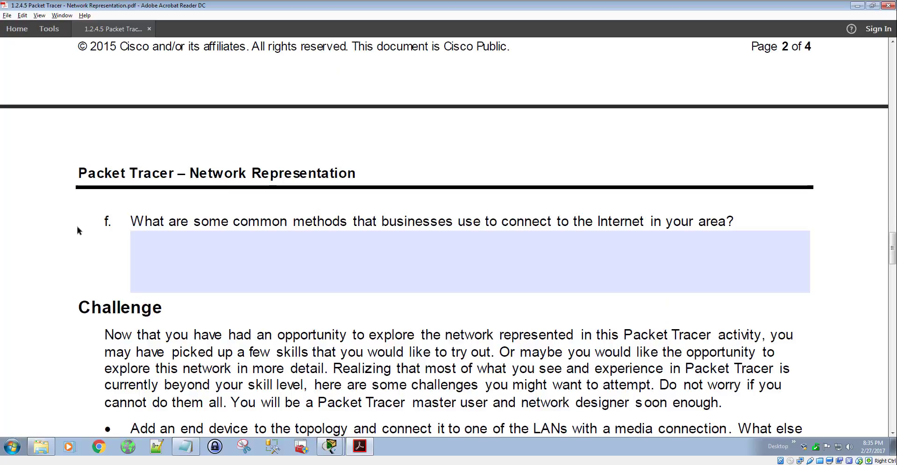
{"action": "scroll", "coordinate": [78, 230], "scroll_direction": "down", "scroll_amount": 3}
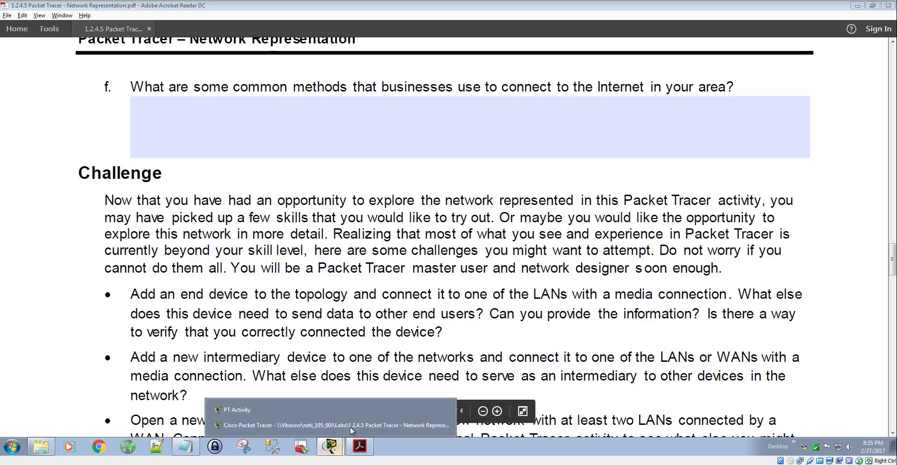
Switch to Packet Tracer and open the HomeDesktop PC in the Home Office cluster
{"action": "left_click", "coordinate": [330, 447]}
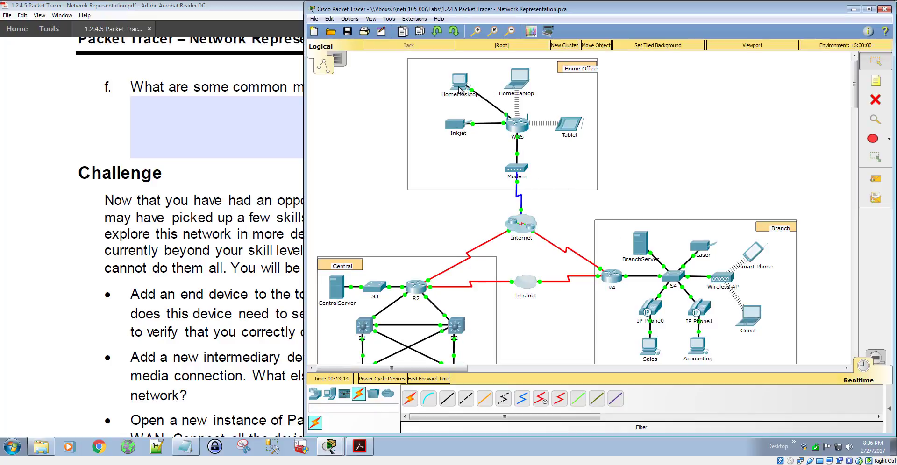
{"action": "left_click", "coordinate": [460, 90]}
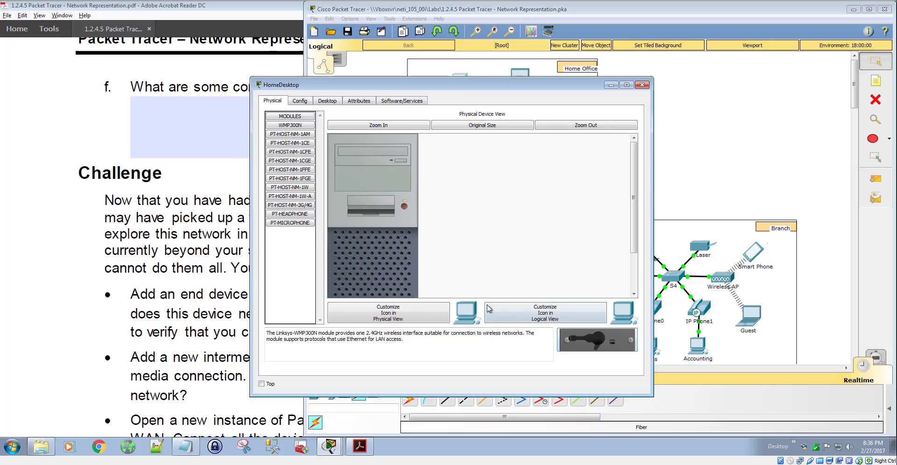
Open HomeDesktop's IP Configuration and annotate its static 192.168.0.101 / 255.255.255.0 / 192.168.0.1 settings
{"action": "left_click", "coordinate": [305, 100]}
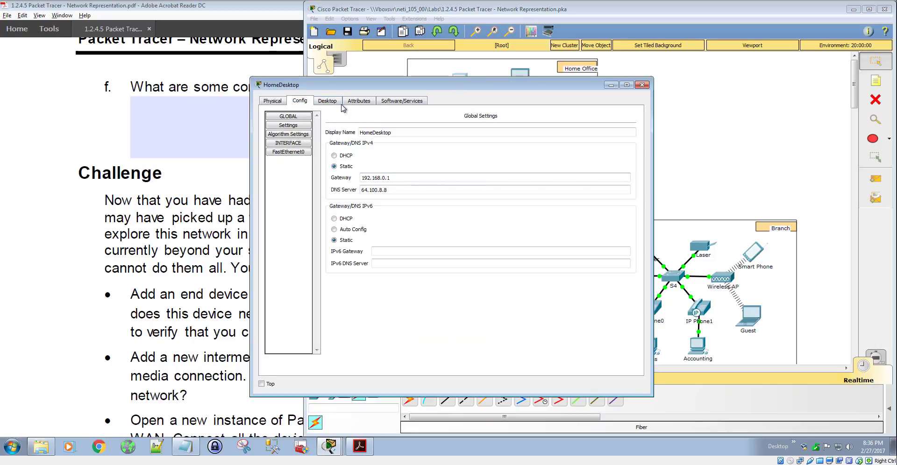
{"action": "left_click", "coordinate": [331, 100]}
{"action": "left_click", "coordinate": [295, 144]}
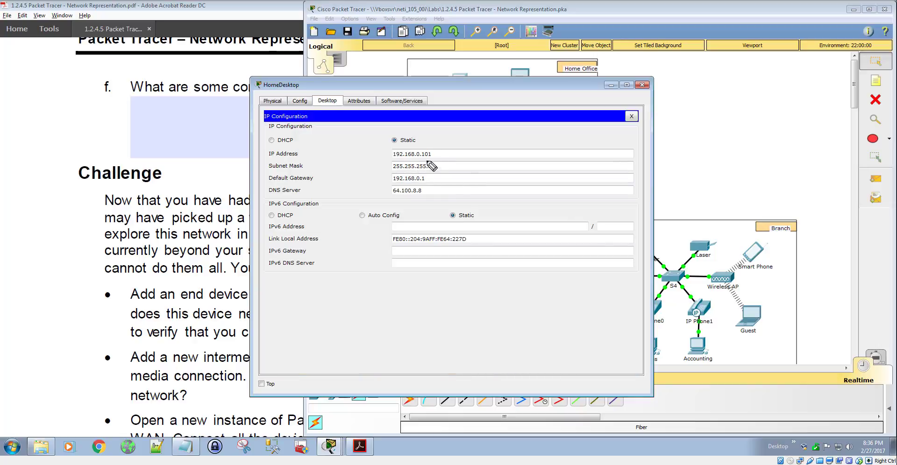
{"action": "mouse_move", "coordinate": [432, 130]}
{"action": "left_mouse_down"}
{"action": "mouse_move", "coordinate": [484, 181]}
{"action": "mouse_move", "coordinate": [437, 139]}
{"action": "left_mouse_up"}
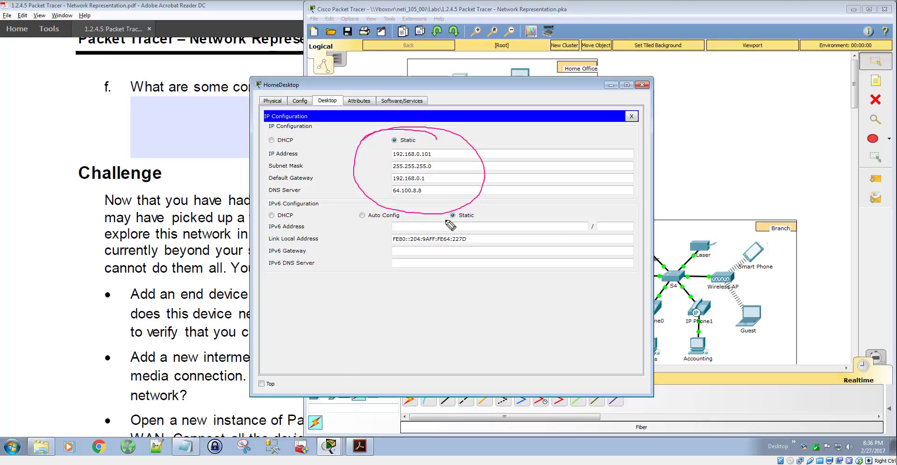
{"action": "mouse_move", "coordinate": [446, 224]}
{"action": "left_mouse_down"}
{"action": "mouse_move", "coordinate": [486, 216]}
{"action": "mouse_move", "coordinate": [461, 216]}
{"action": "left_mouse_up"}
{"action": "left_click", "coordinate": [407, 226]}
{"action": "left_click_drag", "start_coordinate": [382, 234], "coordinate": [408, 227]}
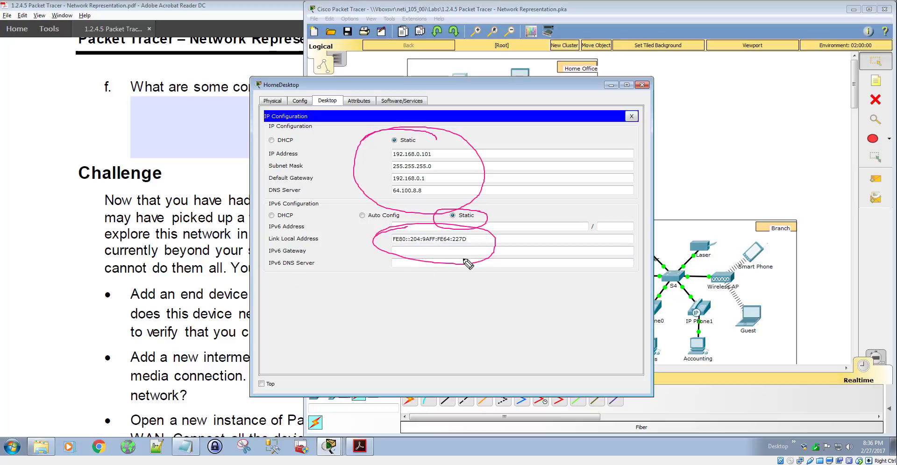
{"action": "left_click_drag", "start_coordinate": [460, 256], "coordinate": [442, 256]}
{"action": "key", "text": "Escape"}
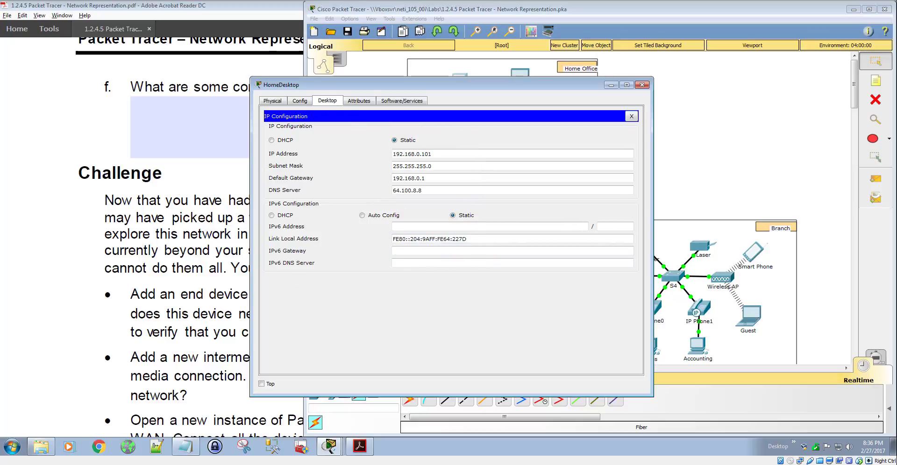
Look through HomeDesktop's Attributes and Software/Services, then close its window
{"action": "left_click", "coordinate": [366, 103]}
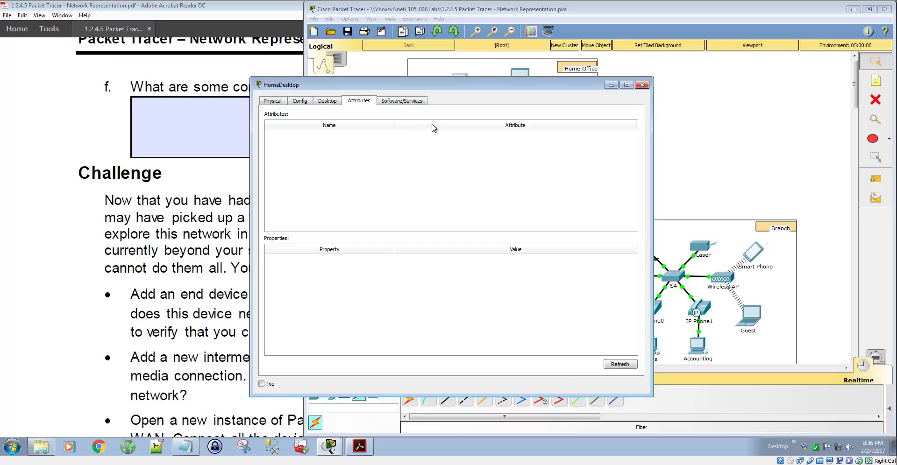
{"action": "left_click", "coordinate": [407, 103]}
{"action": "left_click", "coordinate": [322, 103]}
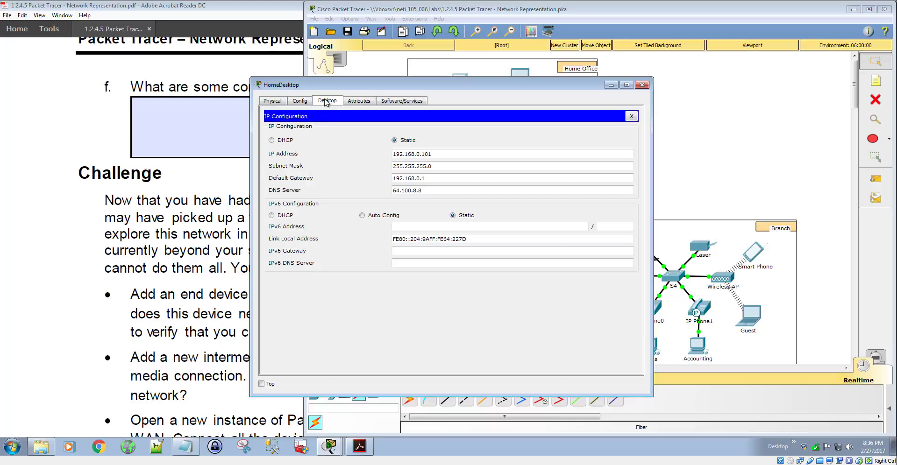
{"action": "left_click", "coordinate": [643, 84]}
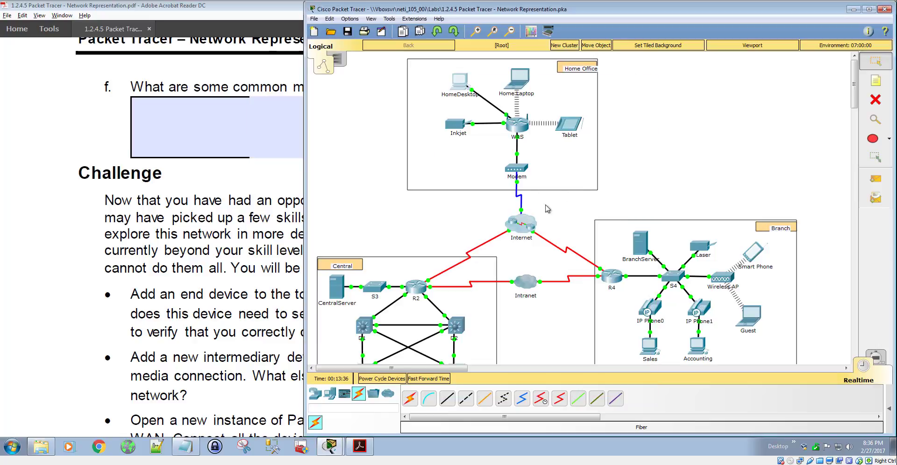
Open router R4's CLI and attempt 'enable', with several failed password attempts
{"action": "left_click", "coordinate": [613, 280]}
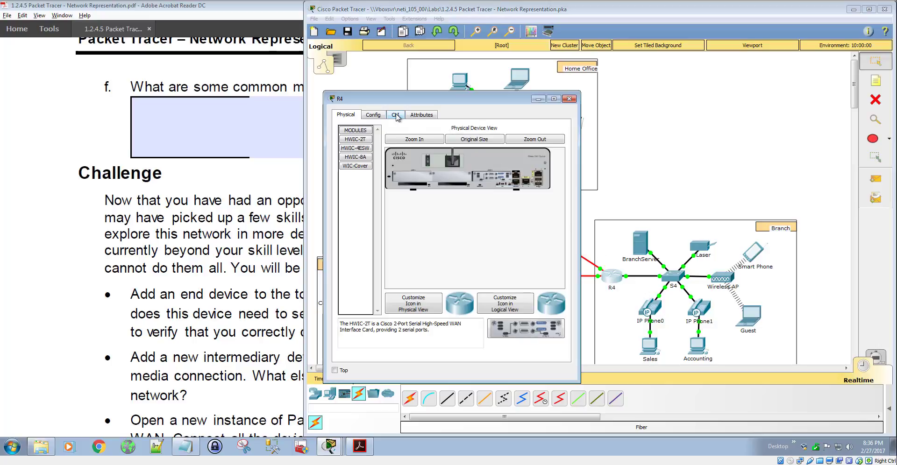
{"action": "left_click", "coordinate": [395, 115]}
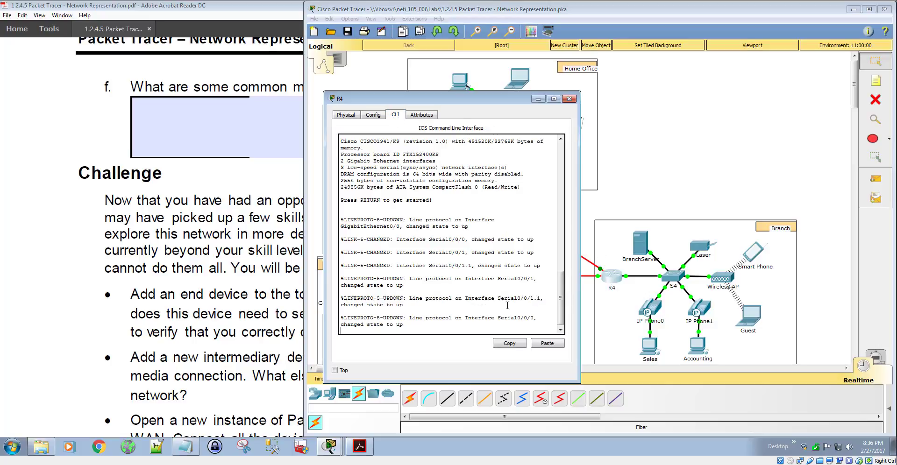
{"action": "key", "text": "Return"}
{"action": "type", "text": "enabl"}
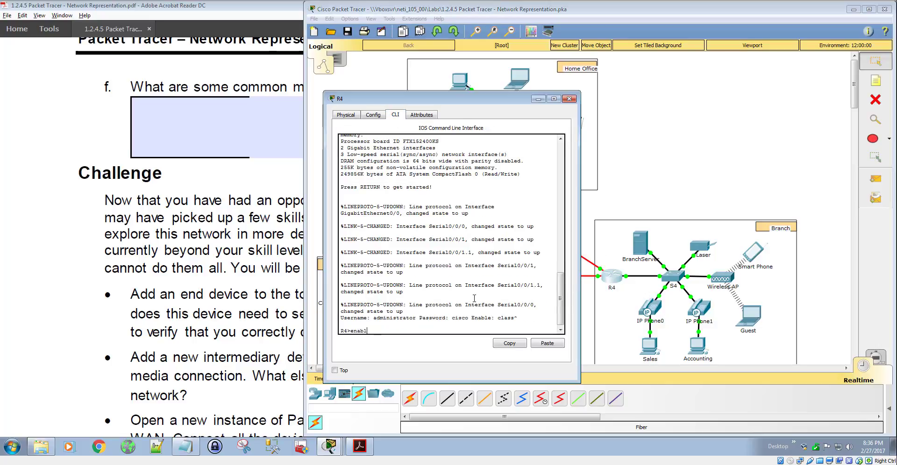
{"action": "type", "text": "e"}
{"action": "key", "text": "Return"}
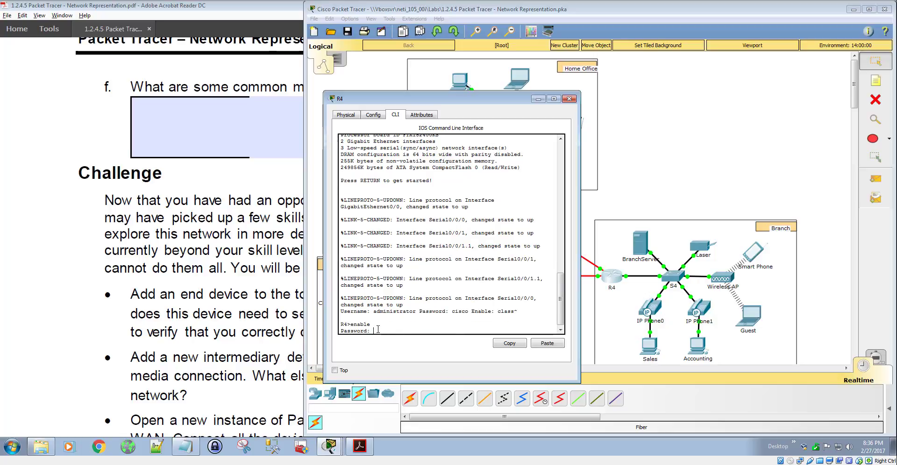
{"action": "key", "text": "Return"}
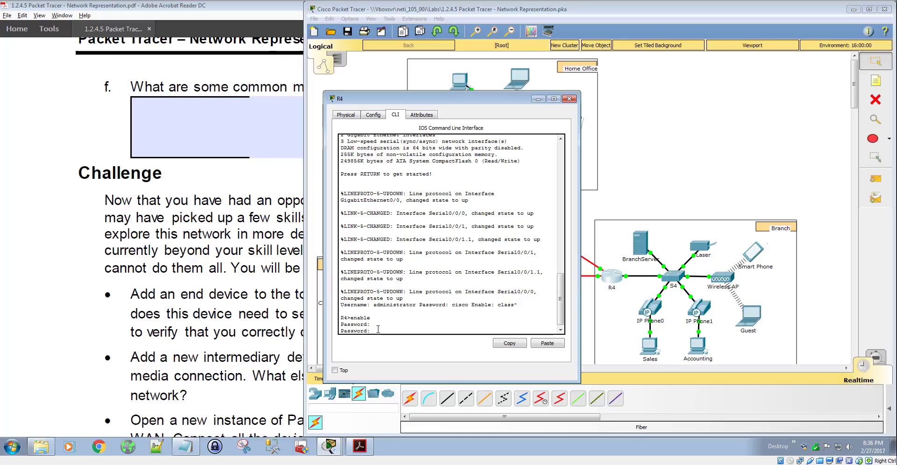
{"action": "key", "text": "Return"}
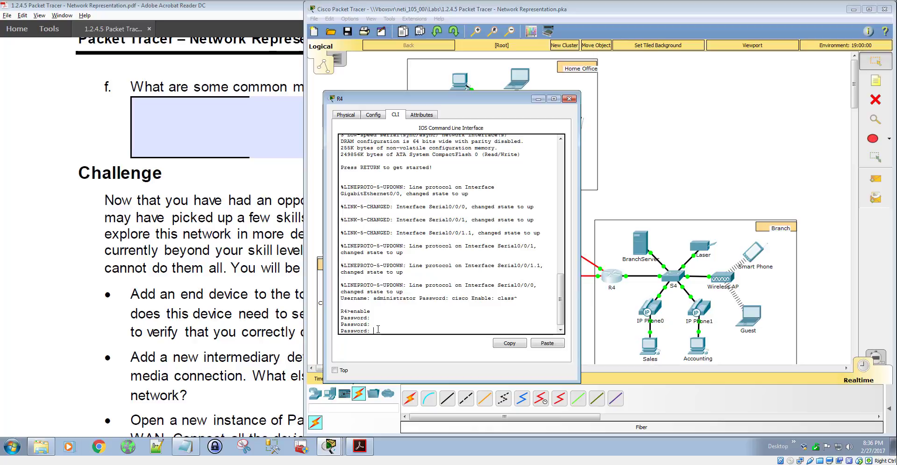
{"action": "key", "text": "Return"}
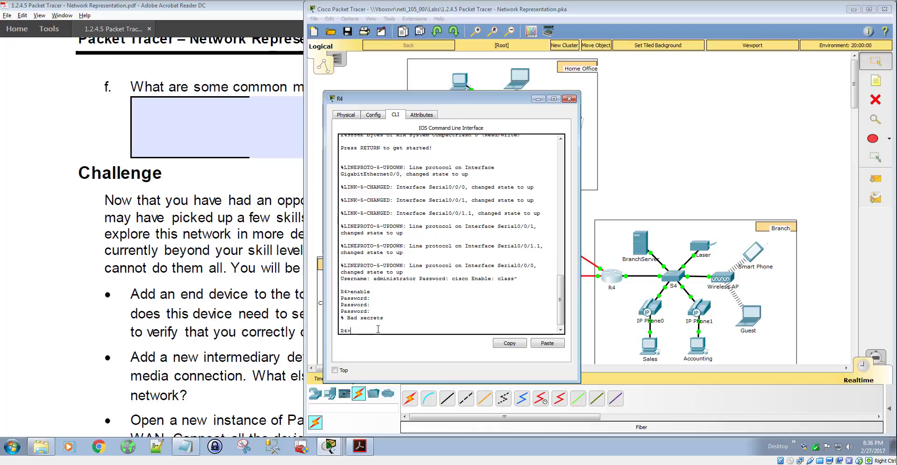
Run 'enable' with the correct enable password to reach R4#, then close R4's window
{"action": "type", "text": "enable"}
{"action": "key", "text": "Return"}
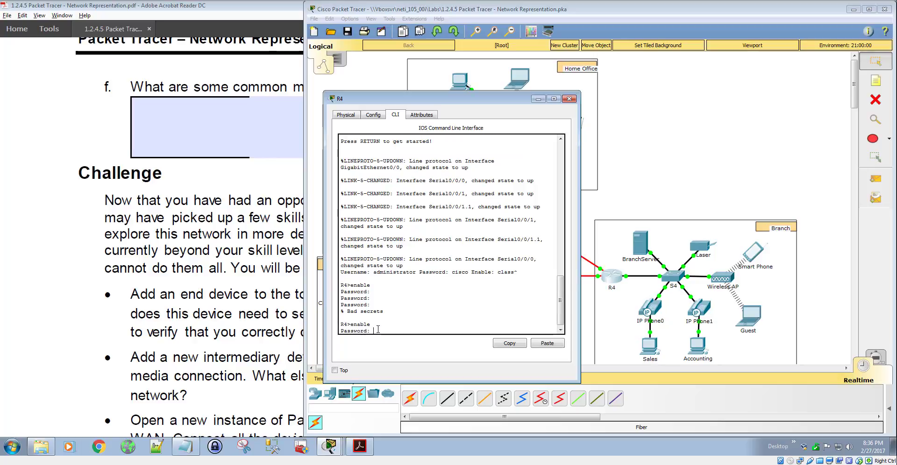
{"action": "type", "text": "class"}
{"action": "key", "text": "Return"}
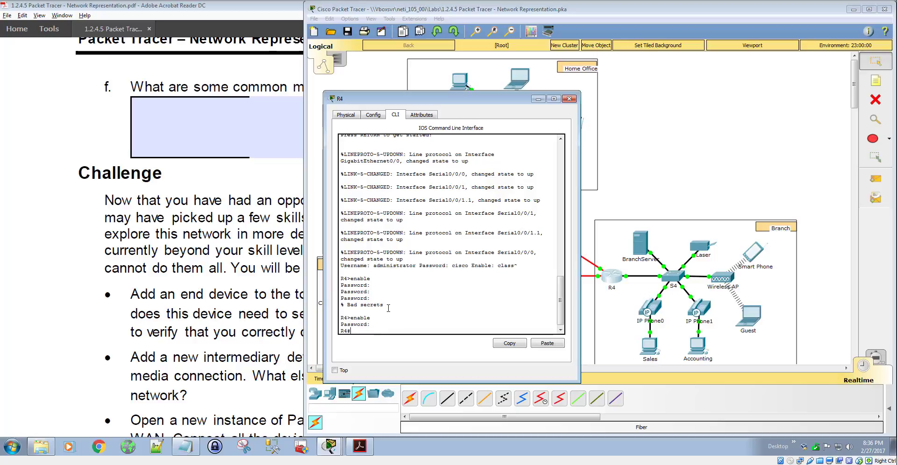
{"action": "left_click_drag", "start_coordinate": [341, 330], "coordinate": [347, 332]}
{"action": "left_click", "coordinate": [569, 99]}
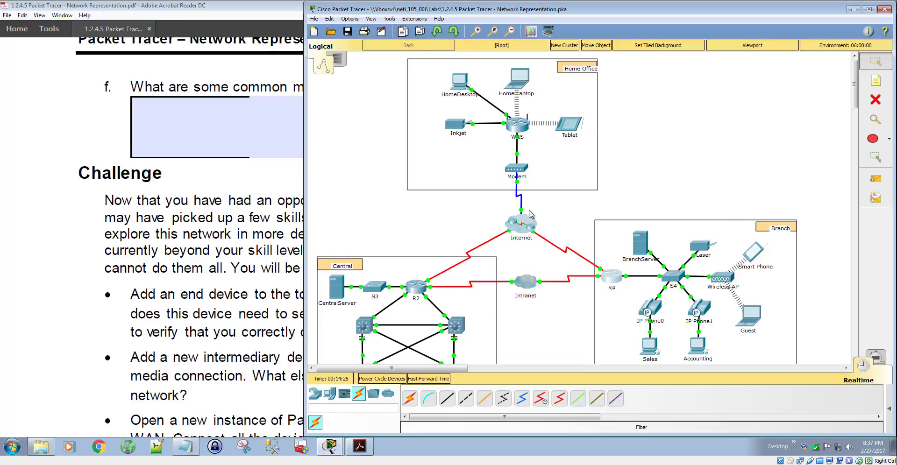
Switch to the Physical view, zoom into Home City, and scroll right to reveal Home Office
{"action": "left_click", "coordinate": [339, 58]}
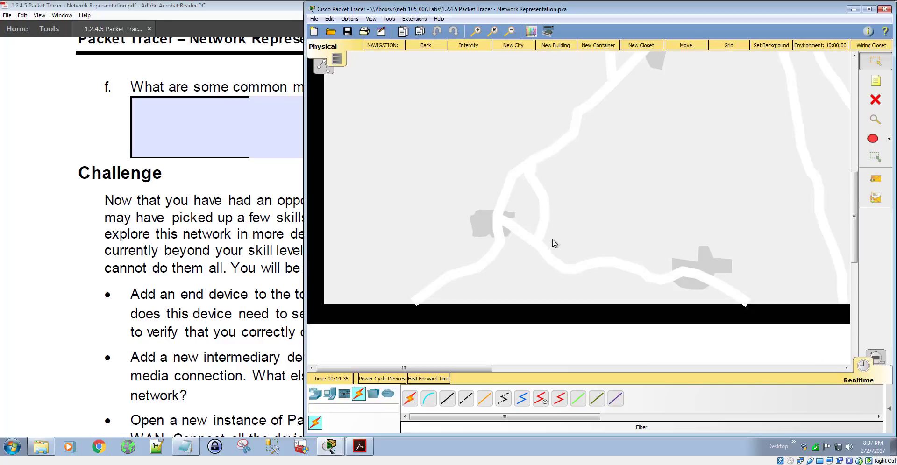
{"action": "left_click", "coordinate": [554, 243]}
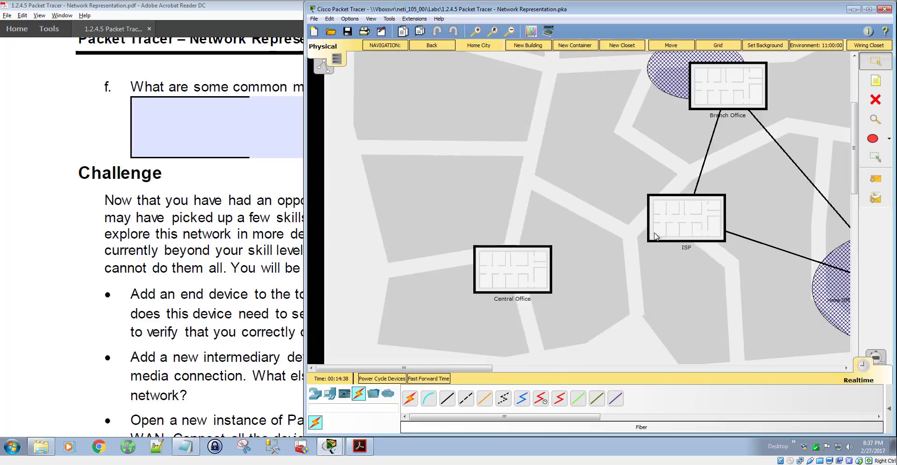
{"action": "left_click_drag", "start_coordinate": [466, 369], "coordinate": [547, 369]}
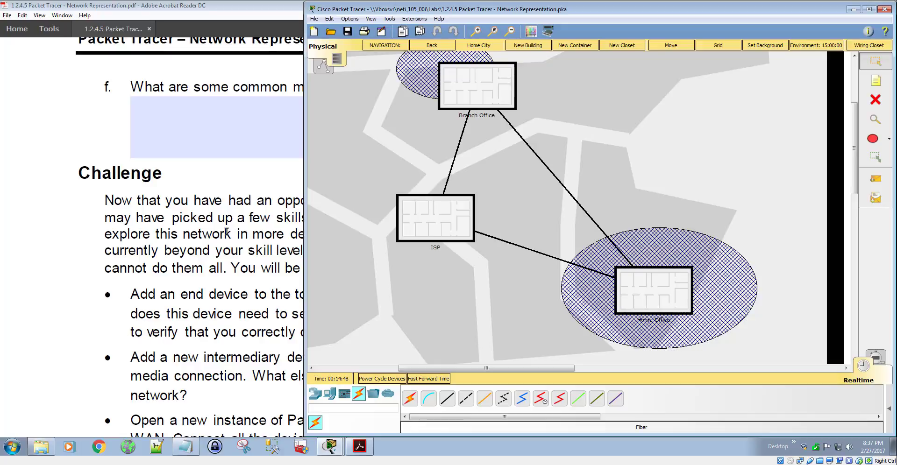
In the lab PDF, scroll to the Challenge section and highlight the first bullet about adding an end device to a LAN
{"action": "left_click", "coordinate": [290, 231]}
{"action": "scroll", "coordinate": [290, 231], "scroll_direction": "down", "scroll_amount": 5}
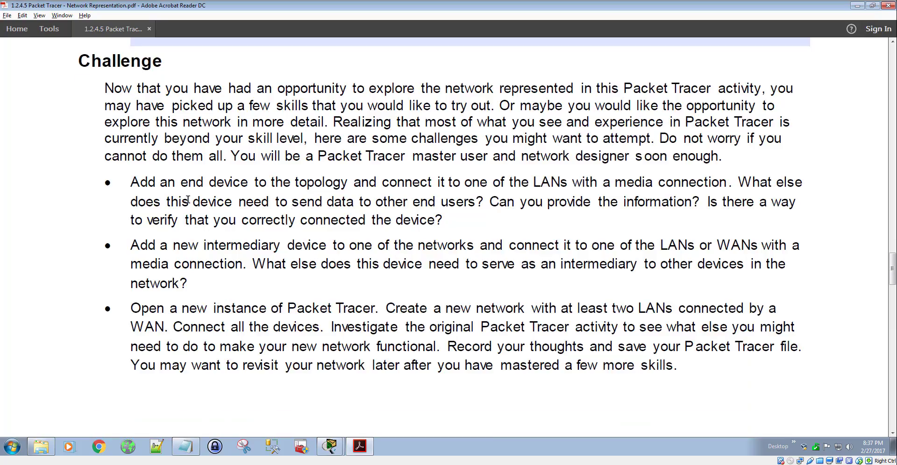
{"action": "scroll", "coordinate": [186, 210], "scroll_direction": "up", "scroll_amount": 1}
{"action": "scroll", "coordinate": [186, 210], "scroll_direction": "down", "scroll_amount": 15}
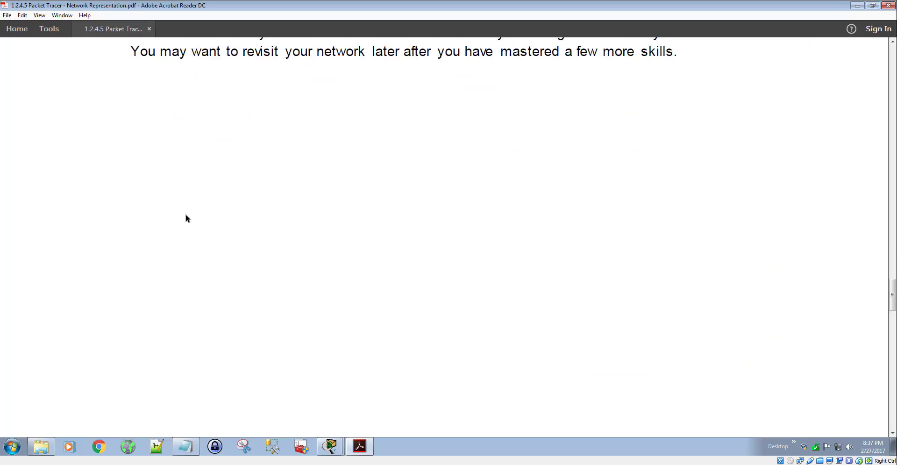
{"action": "scroll", "coordinate": [185, 218], "scroll_direction": "up", "scroll_amount": 10}
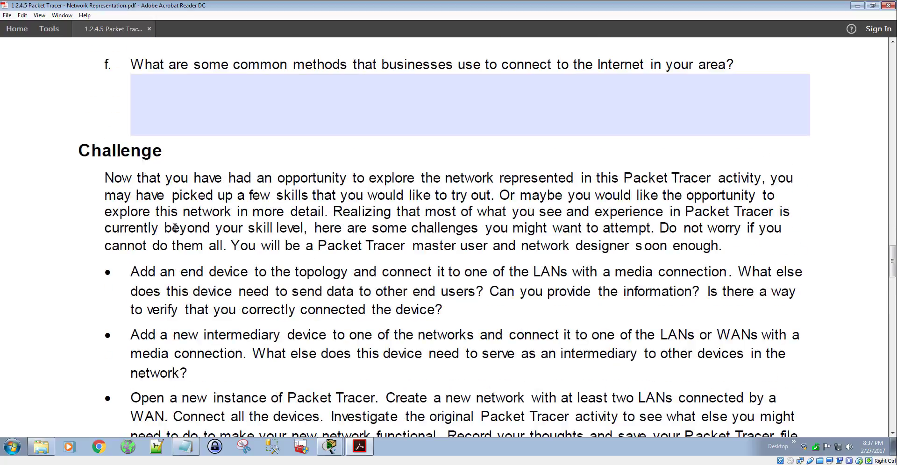
{"action": "scroll", "coordinate": [175, 228], "scroll_direction": "down", "scroll_amount": 4}
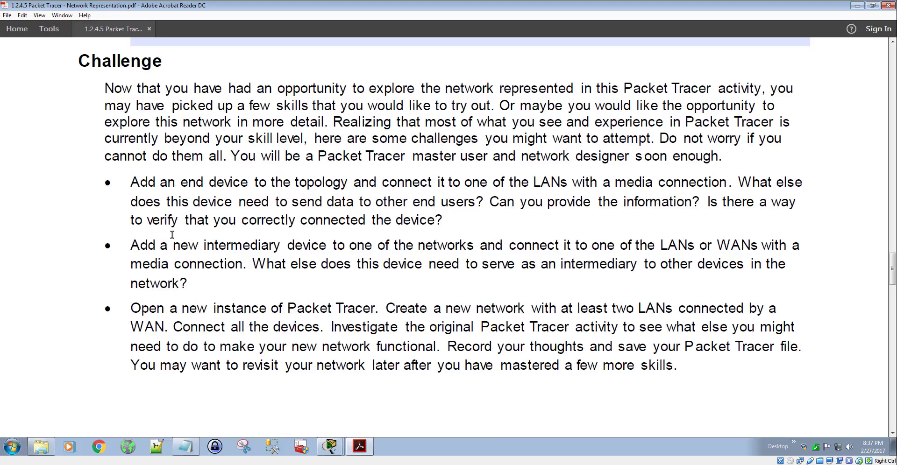
{"action": "mouse_move", "coordinate": [892, 270]}
{"action": "left_mouse_down"}
{"action": "mouse_move", "coordinate": [894, 380]}
{"action": "mouse_move", "coordinate": [893, 221]}
{"action": "mouse_move", "coordinate": [894, 268]}
{"action": "left_mouse_up"}
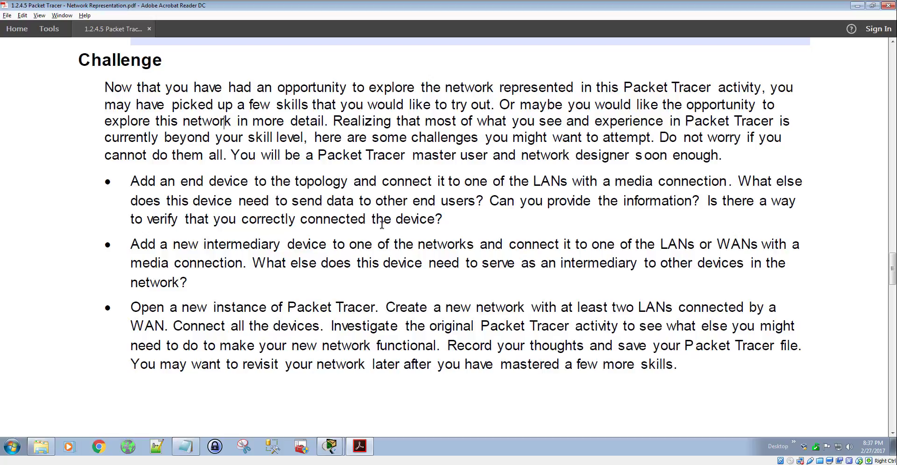
{"action": "left_click_drag", "start_coordinate": [181, 183], "coordinate": [693, 180]}
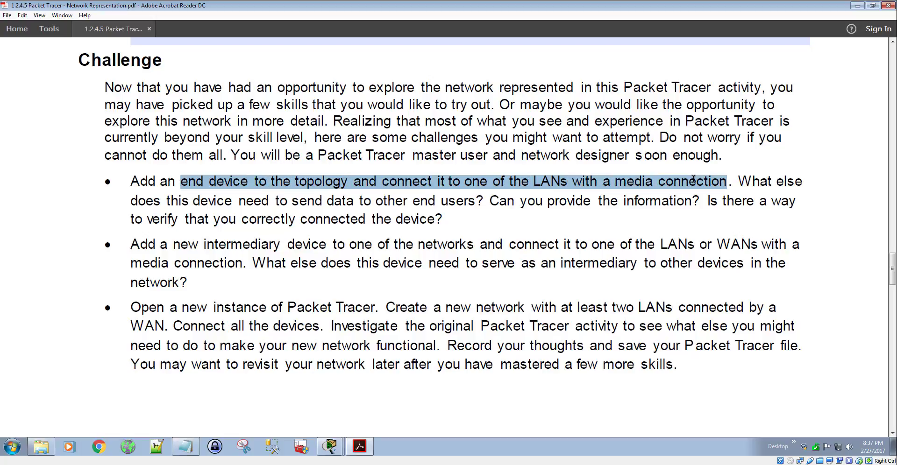
Return to Logical view and place a generic PC inside Home Office
{"action": "mouse_move", "coordinate": [330, 447]}
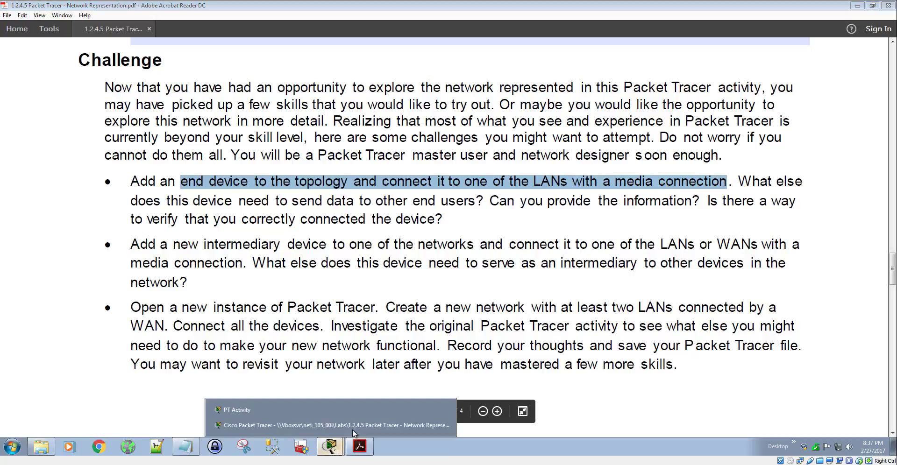
{"action": "left_click", "coordinate": [329, 426]}
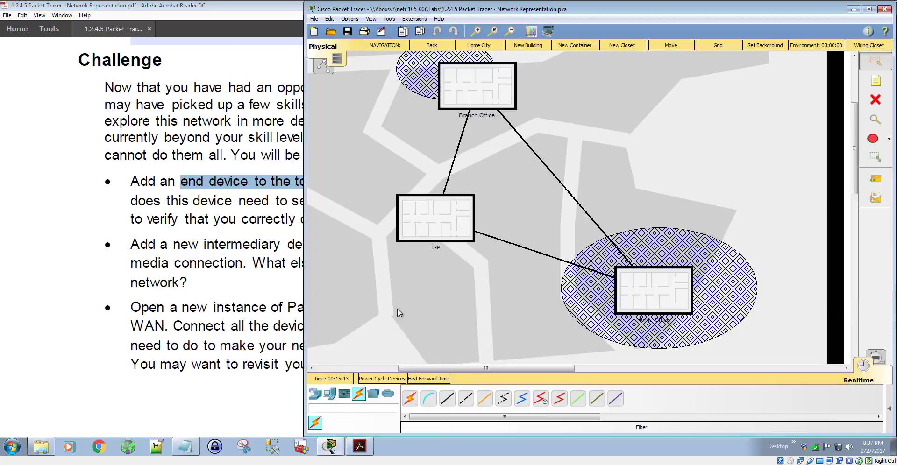
{"action": "left_click", "coordinate": [324, 66]}
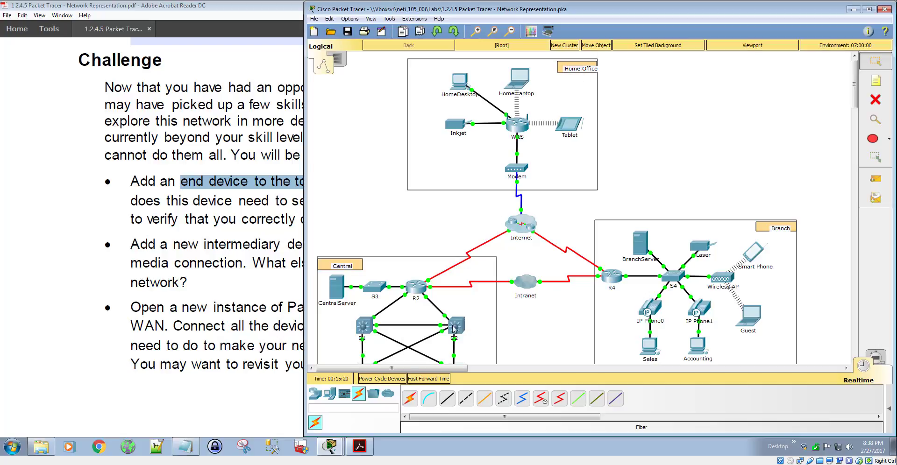
{"action": "left_click", "coordinate": [327, 395]}
{"action": "left_click_drag", "start_coordinate": [420, 407], "coordinate": [573, 173]}
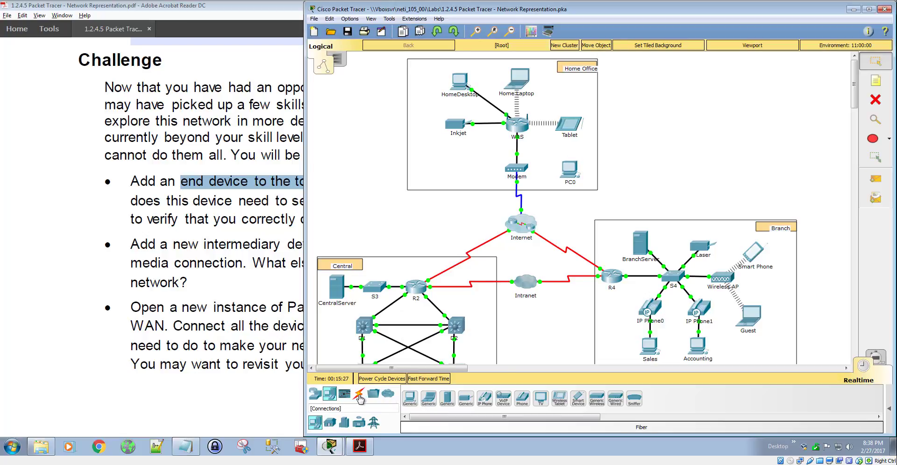
Cable PC0 FastEthernet0 to WRS Ethernet 3 with copper straight-through, then fast-forward time
{"action": "left_click", "coordinate": [358, 395]}
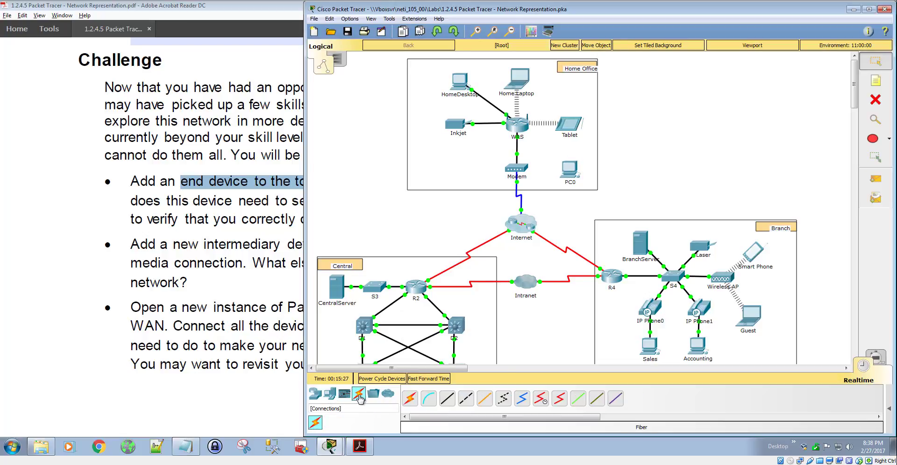
{"action": "left_click", "coordinate": [448, 401]}
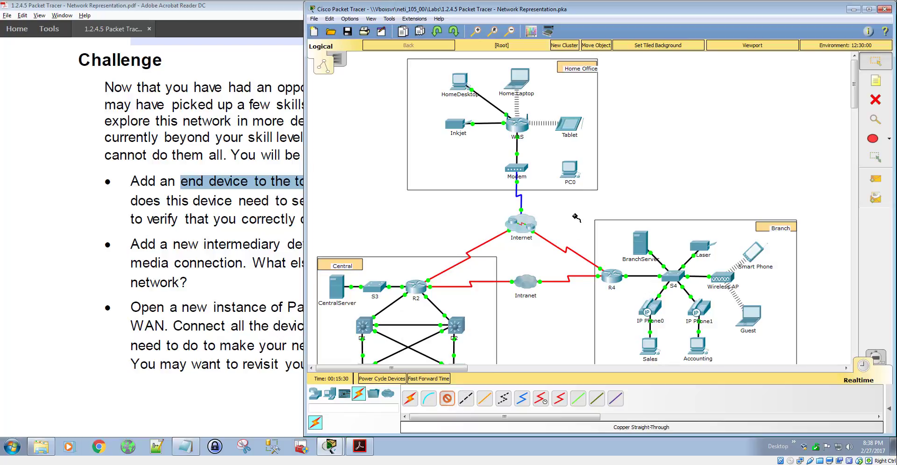
{"action": "left_click", "coordinate": [568, 169]}
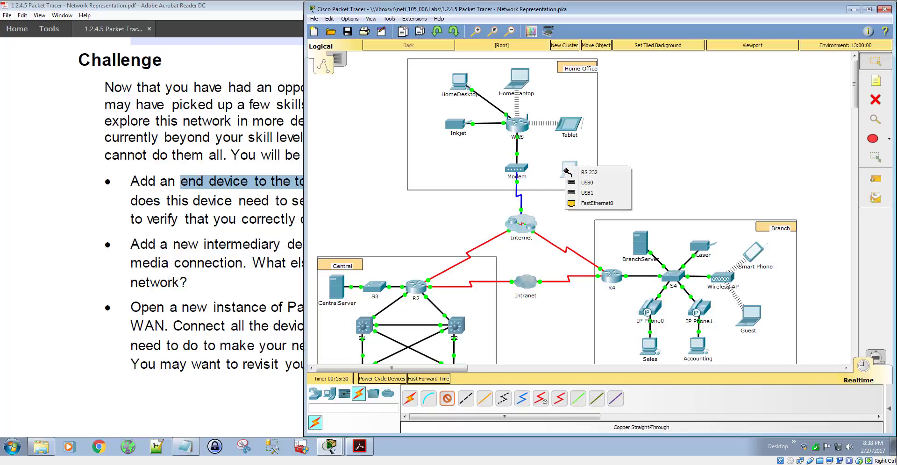
{"action": "left_click", "coordinate": [598, 204]}
{"action": "left_click", "coordinate": [518, 125]}
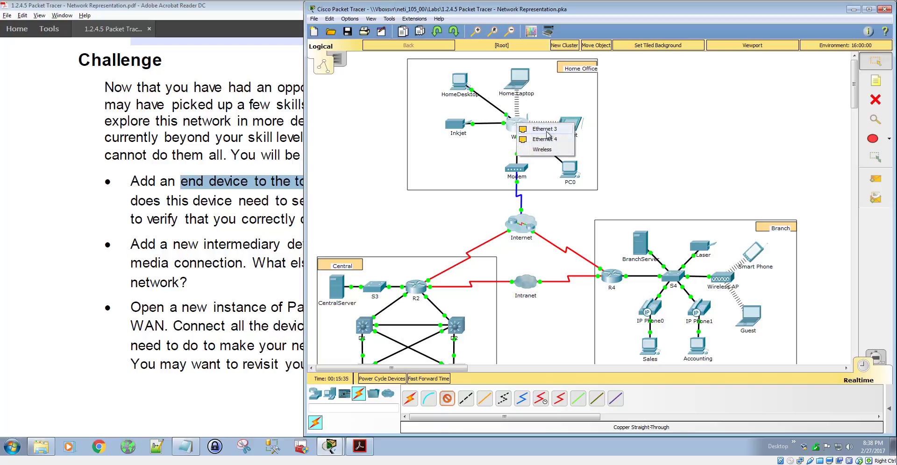
{"action": "left_click", "coordinate": [545, 129]}
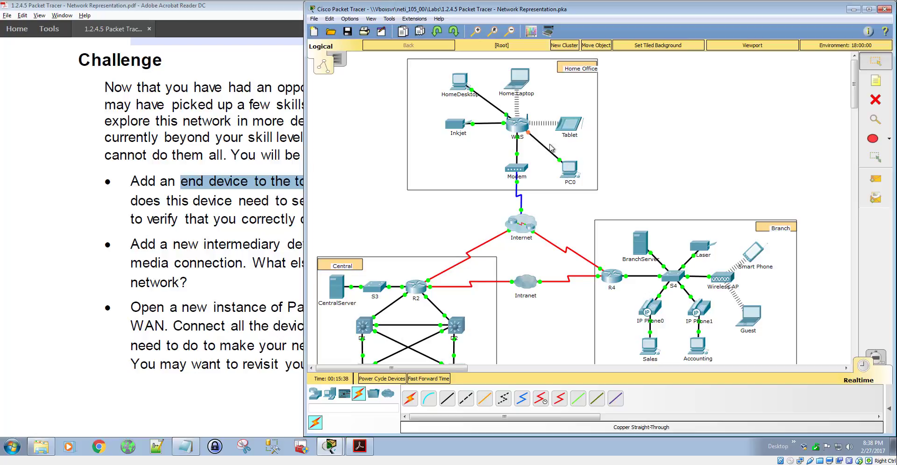
{"action": "left_click", "coordinate": [426, 379]}
{"action": "left_click", "coordinate": [426, 379]}
{"action": "left_click", "coordinate": [426, 380]}
Glance at the instructions PDF, then return to Packet Tracer
{"action": "left_click", "coordinate": [123, 211]}
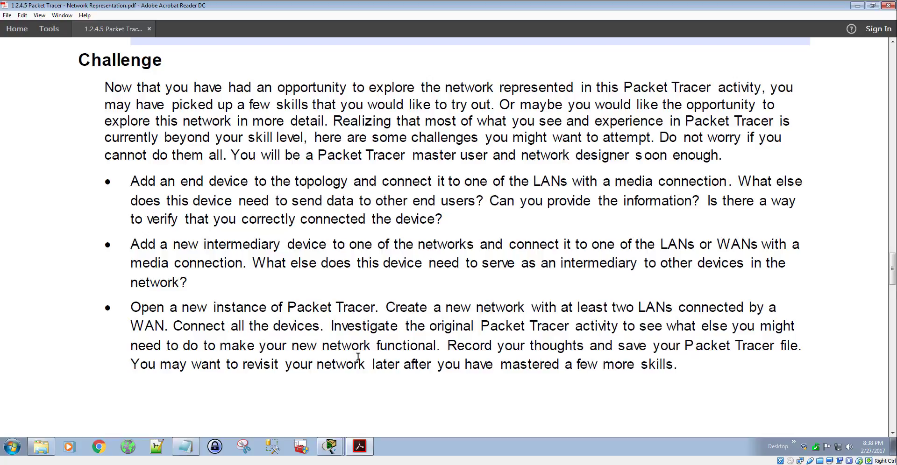
{"action": "mouse_move", "coordinate": [330, 447]}
{"action": "left_click", "coordinate": [353, 427]}
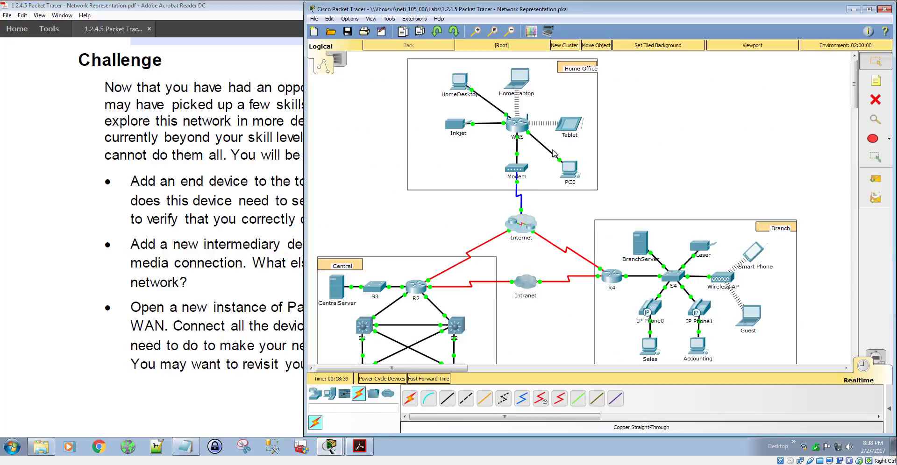
{"action": "left_click", "coordinate": [571, 170]}
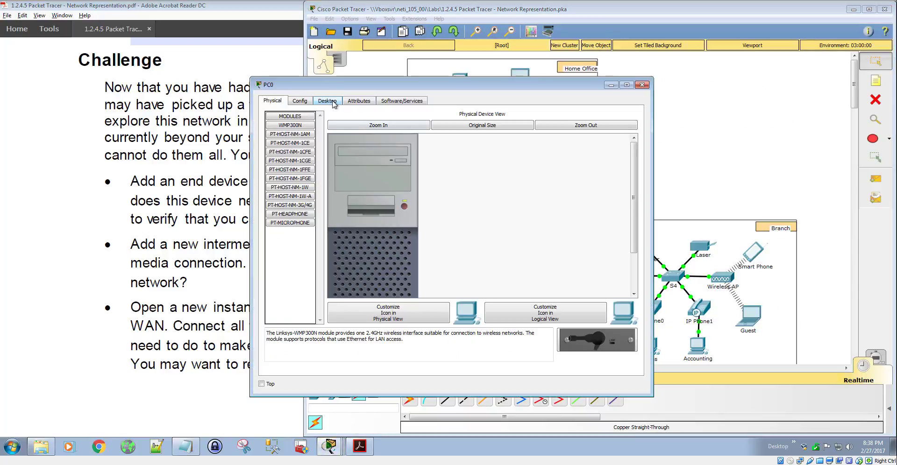
{"action": "left_click", "coordinate": [327, 101]}
{"action": "left_click", "coordinate": [304, 148]}
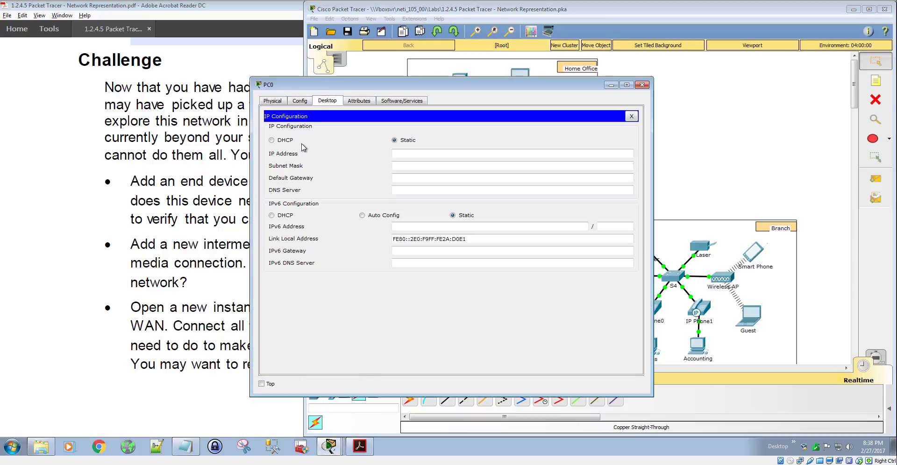
{"action": "left_click", "coordinate": [414, 151]}
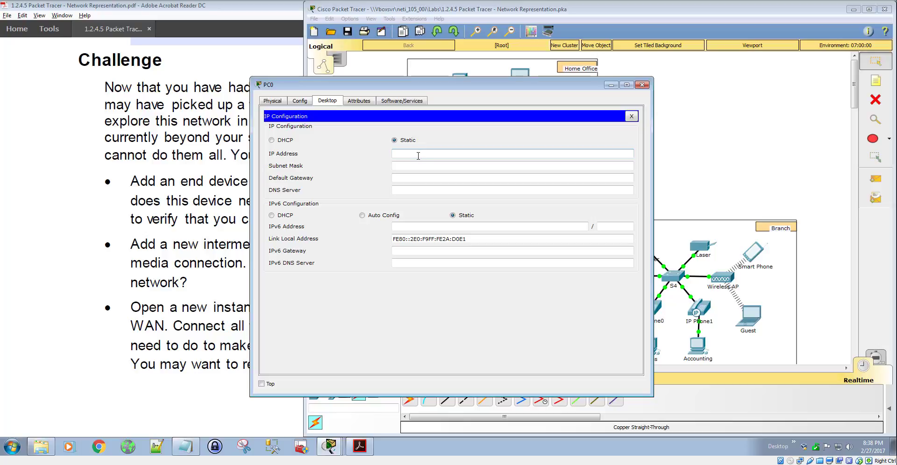
{"action": "left_click", "coordinate": [636, 86]}
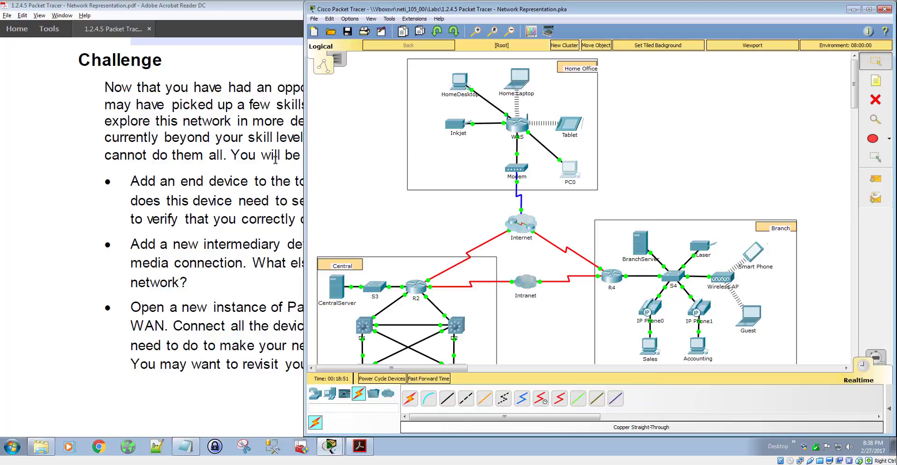
{"action": "left_click", "coordinate": [258, 167]}
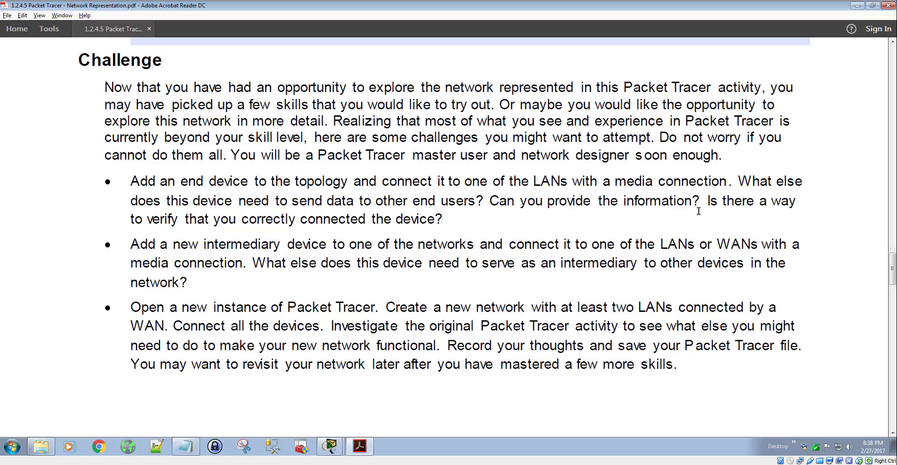
Read the Challenge question on verifying the connection, switching between the PDF and the Packet Tracer topology
{"action": "left_click_drag", "start_coordinate": [444, 219], "coordinate": [230, 220]}
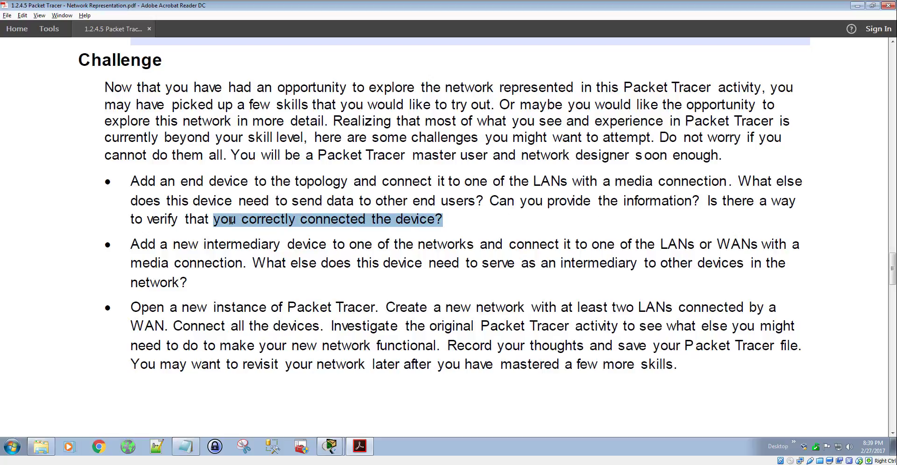
{"action": "left_click", "coordinate": [452, 219]}
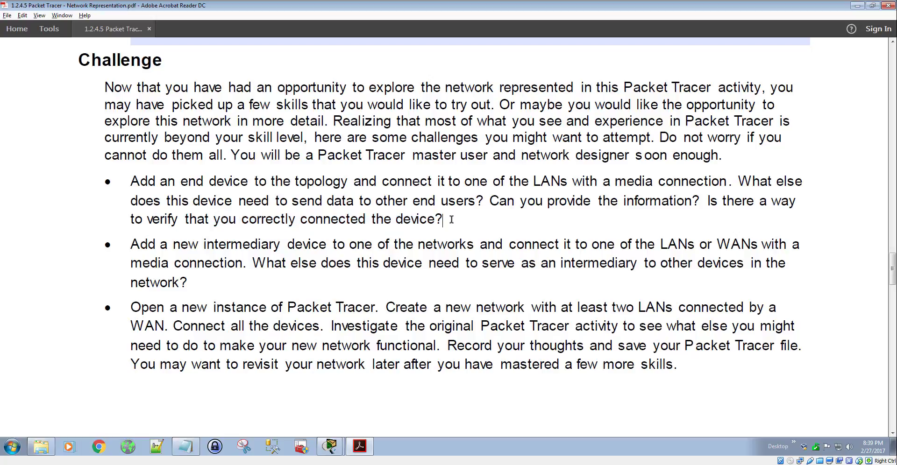
{"action": "left_click", "coordinate": [330, 447]}
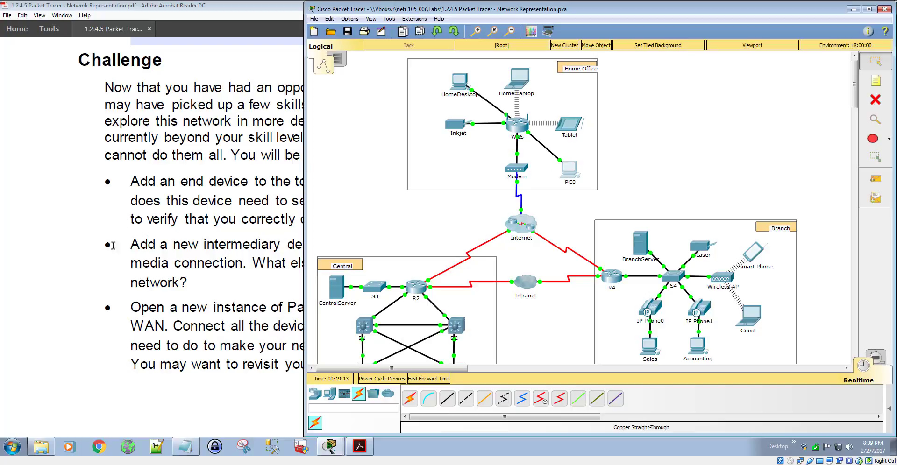
{"action": "left_click", "coordinate": [133, 246]}
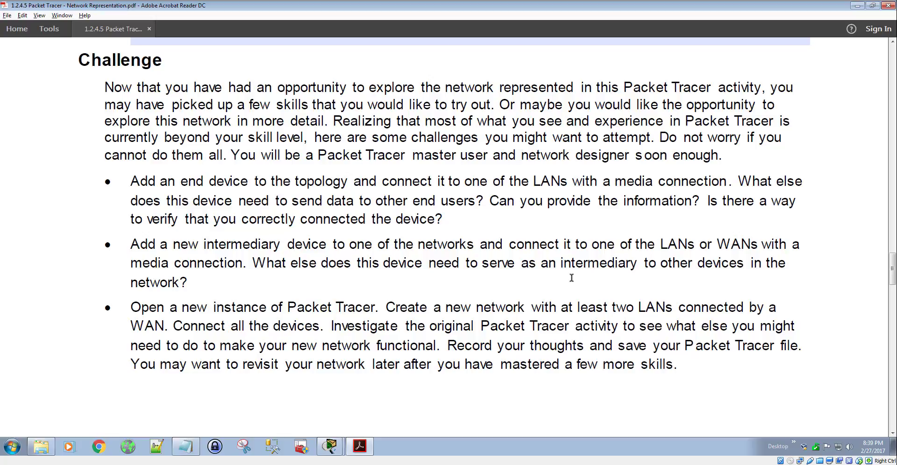
{"action": "left_click", "coordinate": [262, 426]}
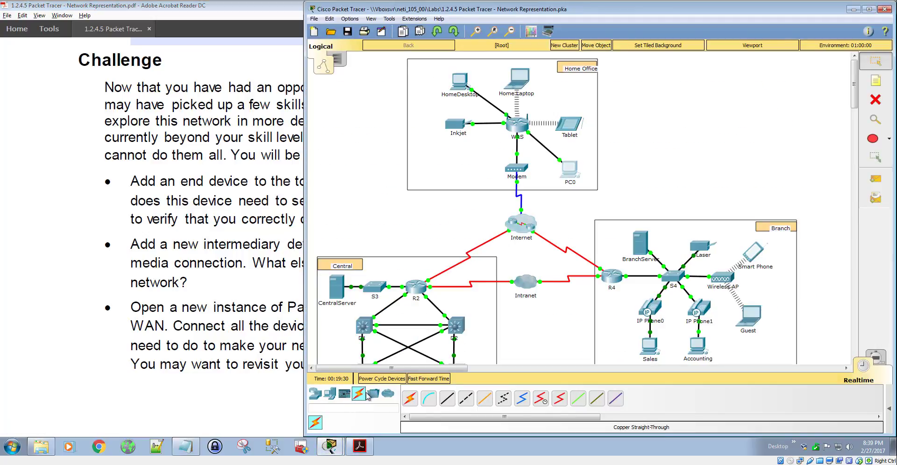
Add a 1941 router to Home Office near Inkjet and advance the simulation time
{"action": "left_click", "coordinate": [315, 396]}
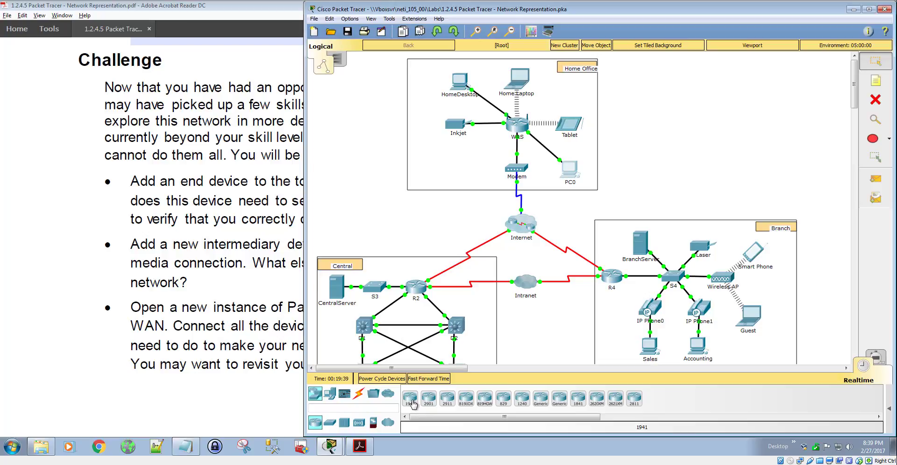
{"action": "left_click_drag", "start_coordinate": [411, 402], "coordinate": [452, 164]}
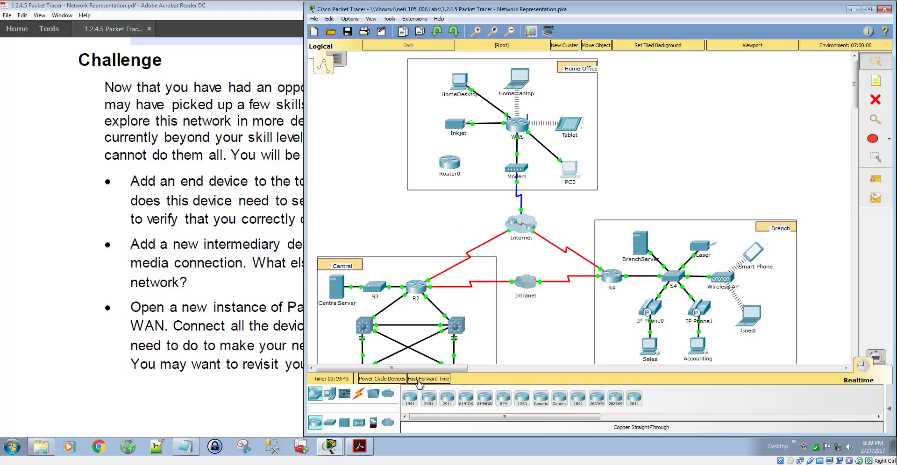
{"action": "left_click", "coordinate": [448, 381]}
Link Router0 GigabitEthernet0/0 to WRS Ethernet 4 with a copper straight-through cable
{"action": "left_click", "coordinate": [359, 395]}
{"action": "left_click", "coordinate": [447, 399]}
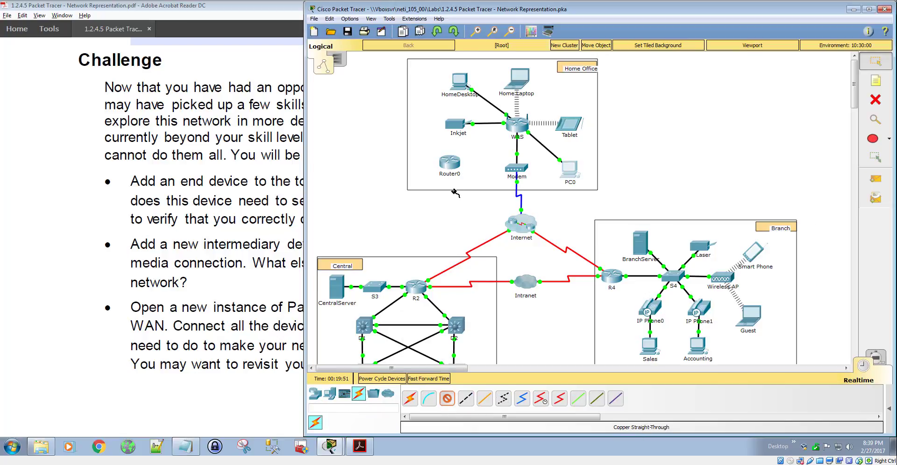
{"action": "left_click", "coordinate": [450, 163]}
{"action": "left_click", "coordinate": [487, 194]}
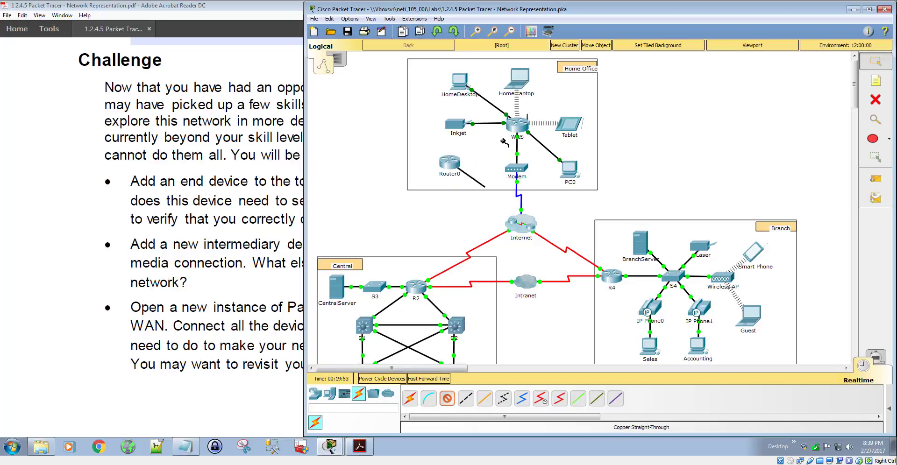
{"action": "left_click", "coordinate": [513, 123]}
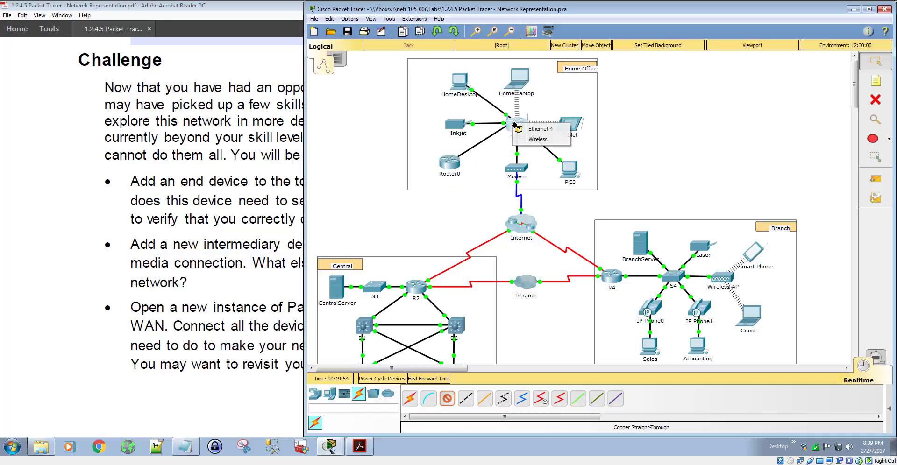
{"action": "left_click", "coordinate": [540, 130]}
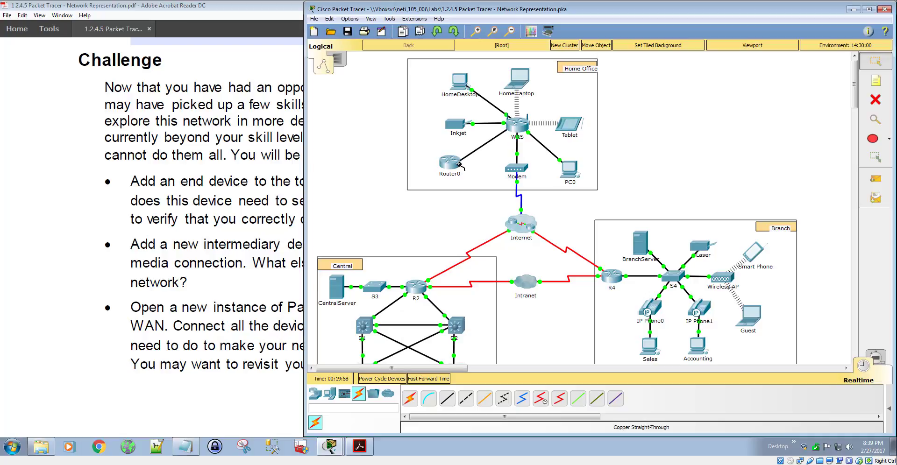
Attach another cable to a Router0 port and fast-forward the simulation time
{"action": "left_click", "coordinate": [459, 162]}
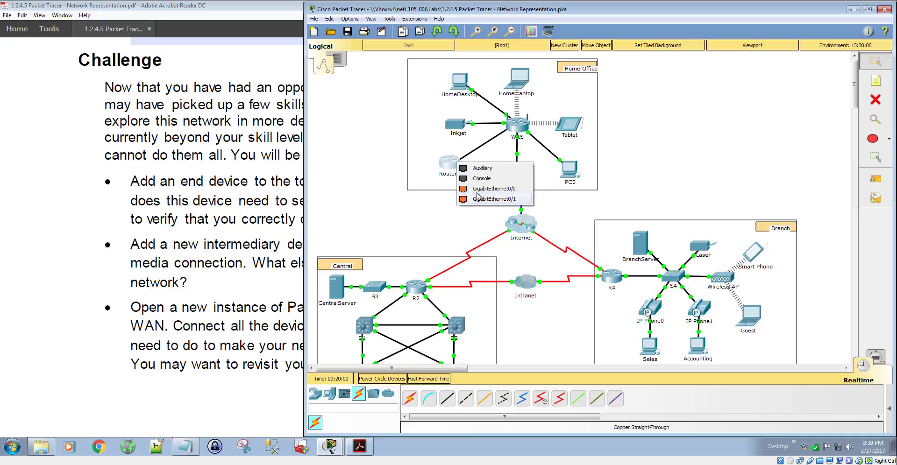
{"action": "left_click", "coordinate": [478, 189]}
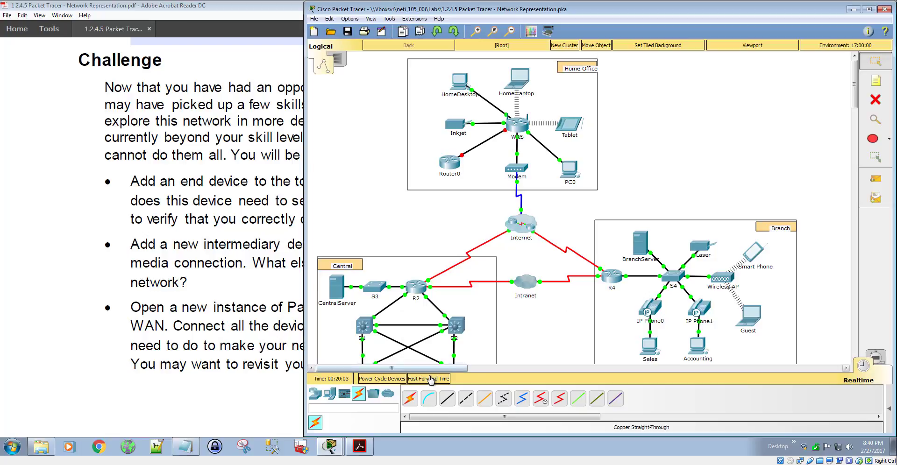
{"action": "left_click", "coordinate": [429, 379]}
{"action": "left_click", "coordinate": [431, 380]}
Move PC0 left of Inkjet, connect it to Router0's Console port, and return to the PDF
{"action": "left_click_drag", "start_coordinate": [570, 171], "coordinate": [415, 143]}
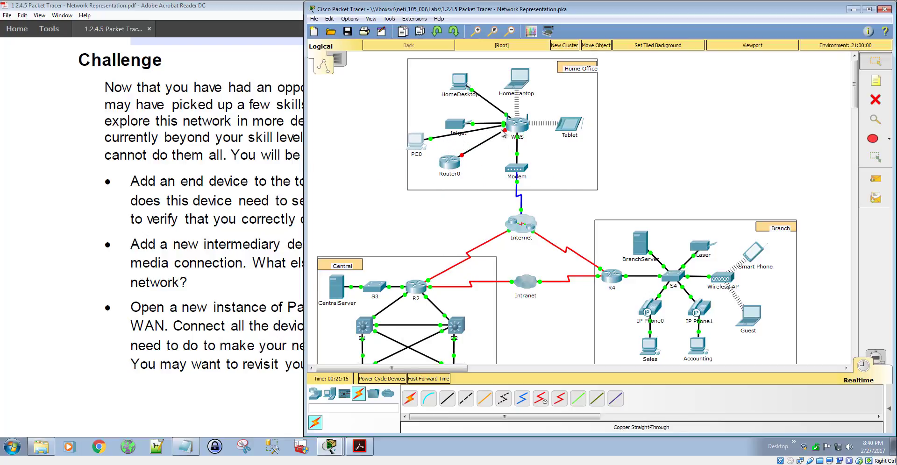
{"action": "left_click", "coordinate": [449, 161]}
{"action": "left_click", "coordinate": [483, 175]}
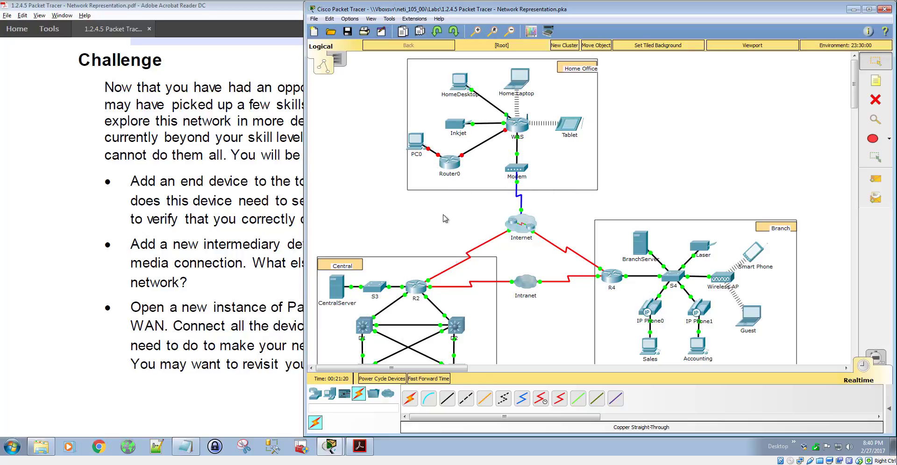
{"action": "left_click", "coordinate": [428, 379]}
{"action": "left_click_drag", "start_coordinate": [416, 140], "coordinate": [420, 136]}
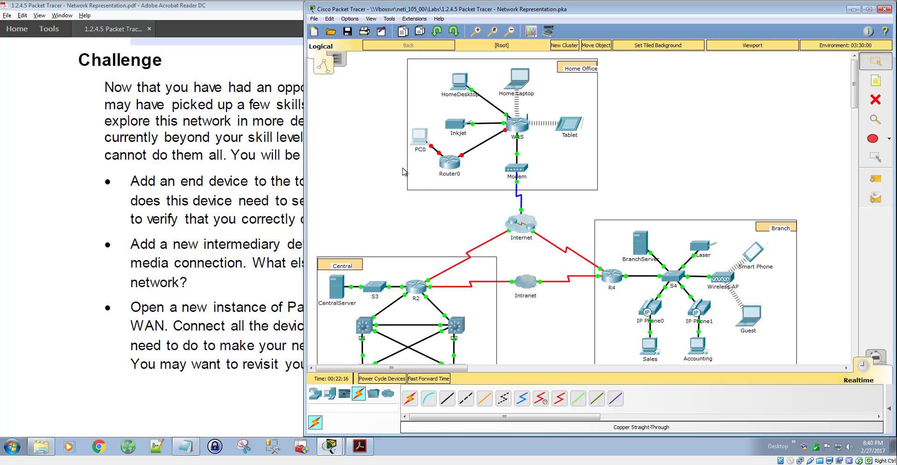
{"action": "left_click", "coordinate": [72, 302]}
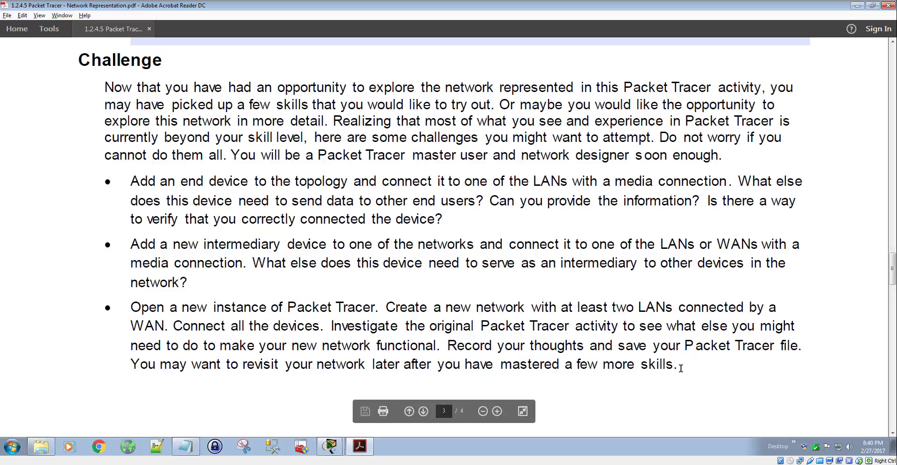
Highlight the new-network Challenge bullet, then start a new Packet Tracer file without saving
{"action": "left_click_drag", "start_coordinate": [680, 367], "coordinate": [132, 310]}
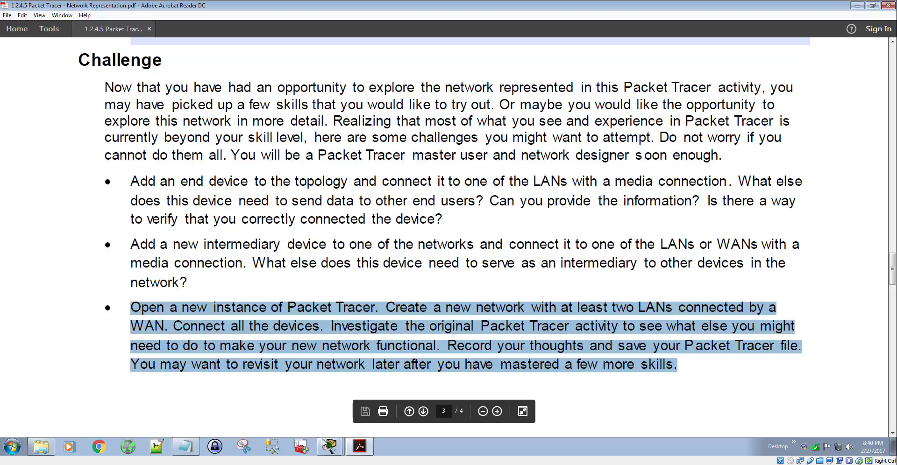
{"action": "mouse_move", "coordinate": [329, 447]}
{"action": "left_click", "coordinate": [344, 428]}
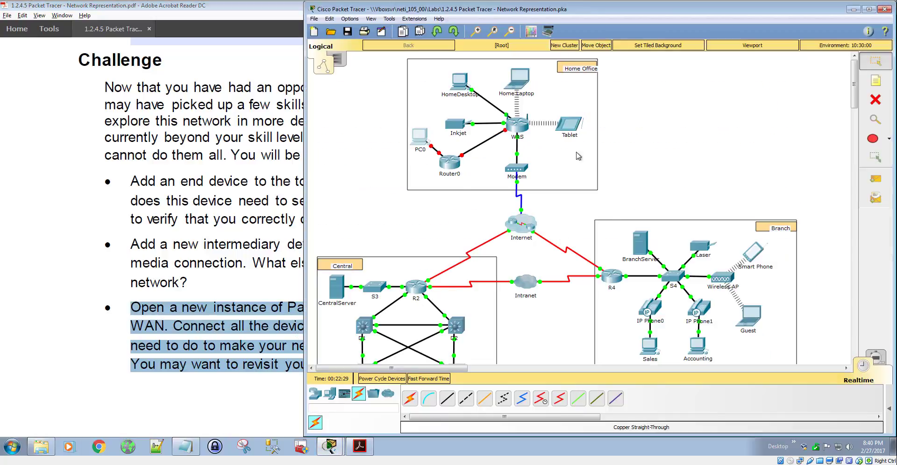
{"action": "left_click", "coordinate": [314, 19]}
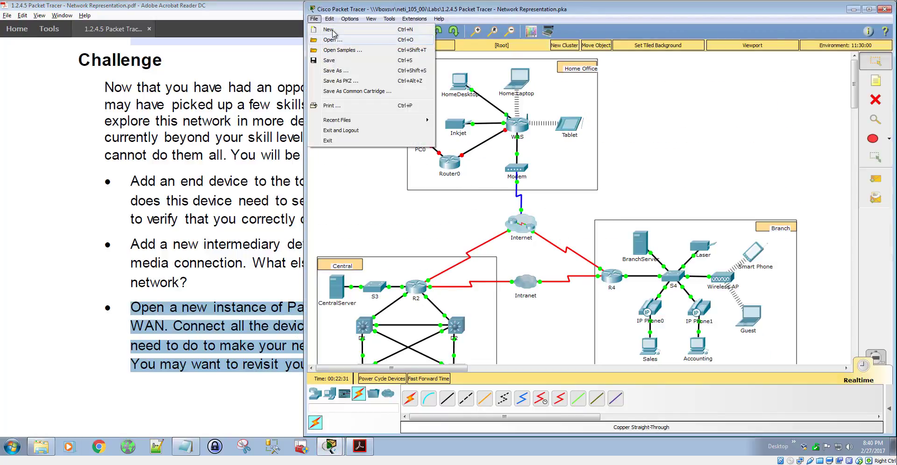
{"action": "left_click", "coordinate": [333, 27]}
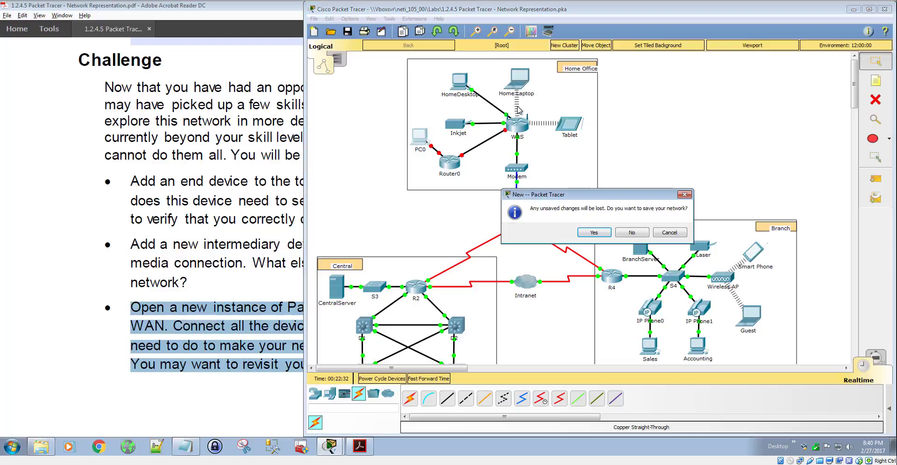
{"action": "left_click", "coordinate": [628, 235]}
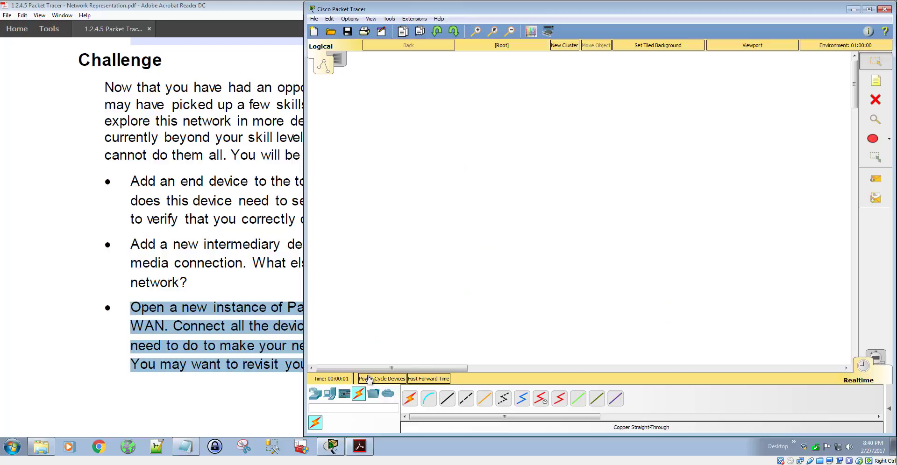
Place a 1941 router, a generic PC below it, and a 2960 switch between them, then bring Notepad forward
{"action": "left_click", "coordinate": [315, 395]}
{"action": "left_click", "coordinate": [410, 398]}
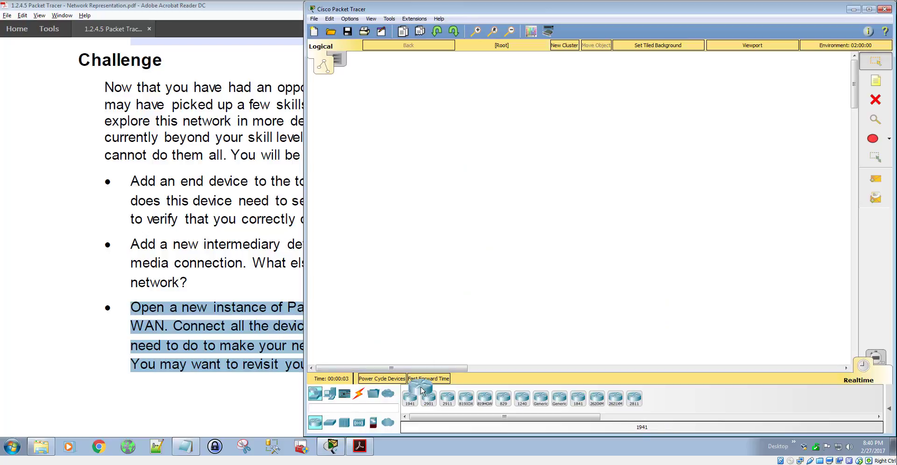
{"action": "left_click", "coordinate": [486, 106]}
{"action": "left_click", "coordinate": [329, 395]}
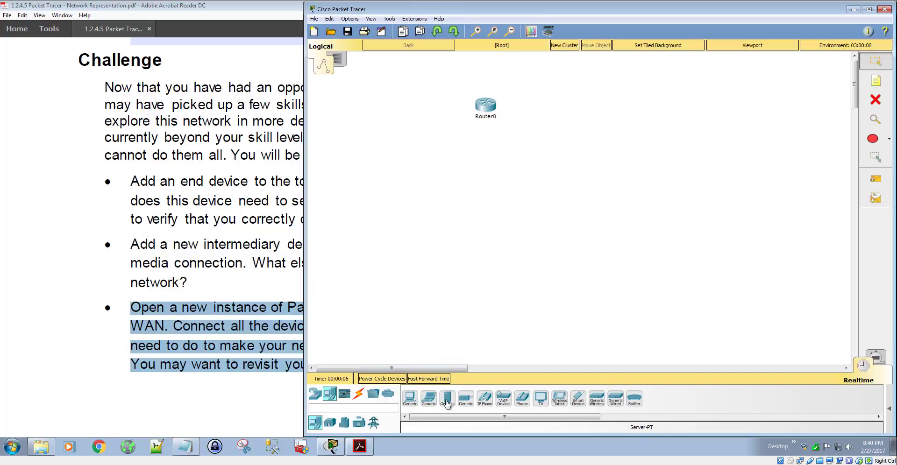
{"action": "left_click", "coordinate": [410, 398]}
{"action": "left_click", "coordinate": [480, 234]}
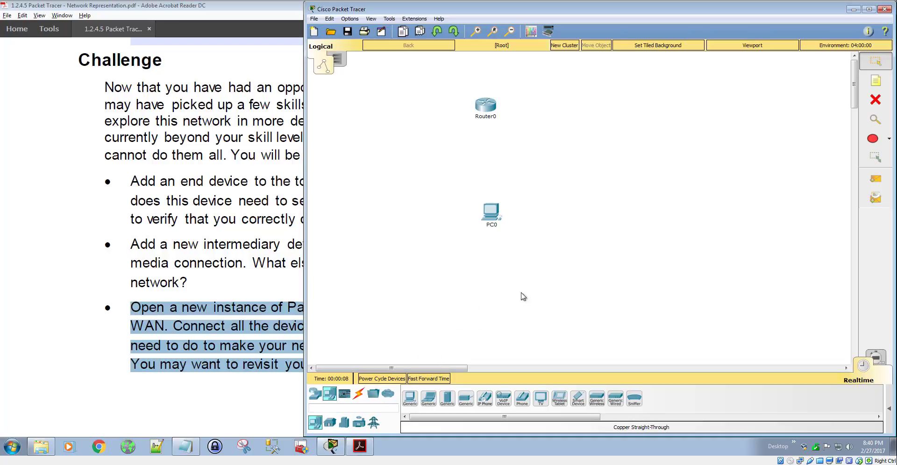
{"action": "left_click", "coordinate": [315, 395]}
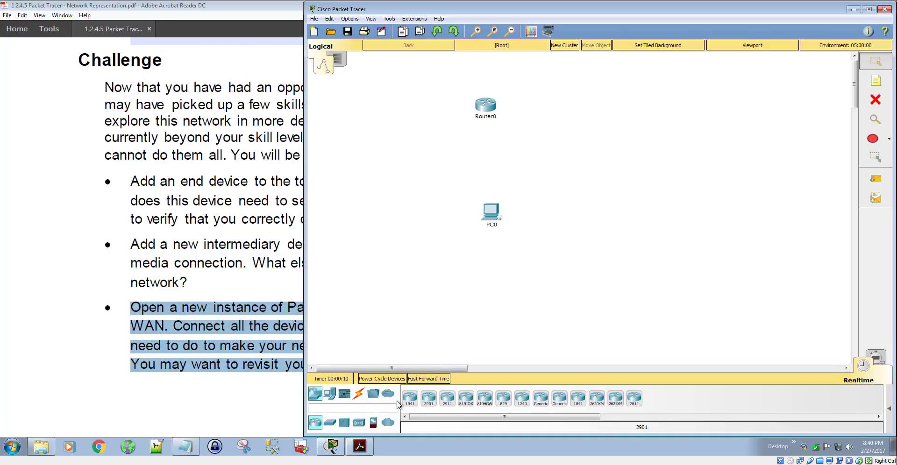
{"action": "left_click", "coordinate": [329, 423]}
{"action": "left_click_drag", "start_coordinate": [419, 400], "coordinate": [488, 152]}
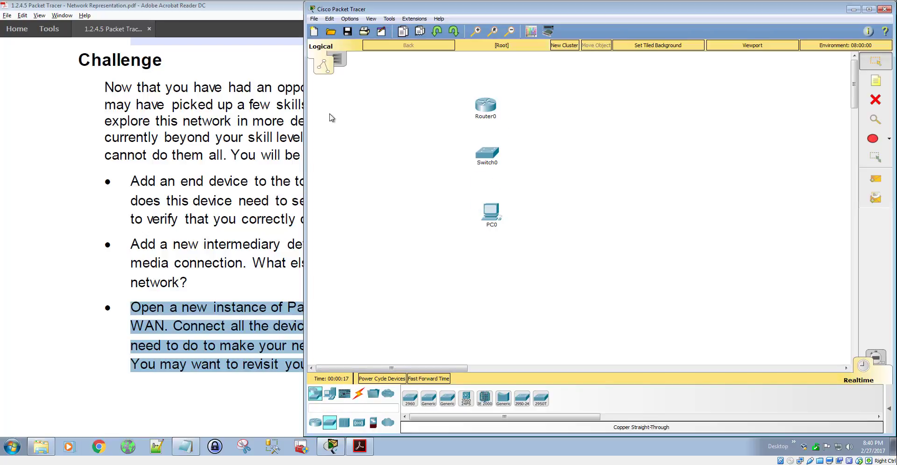
{"action": "left_click", "coordinate": [187, 447]}
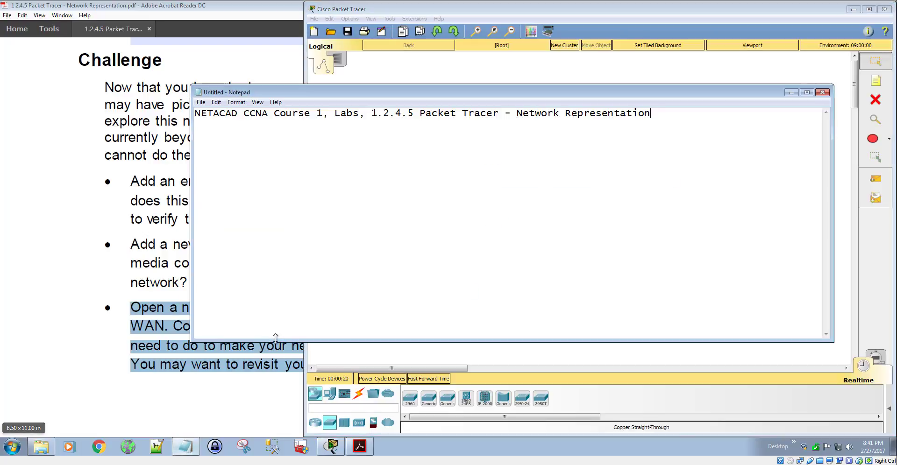